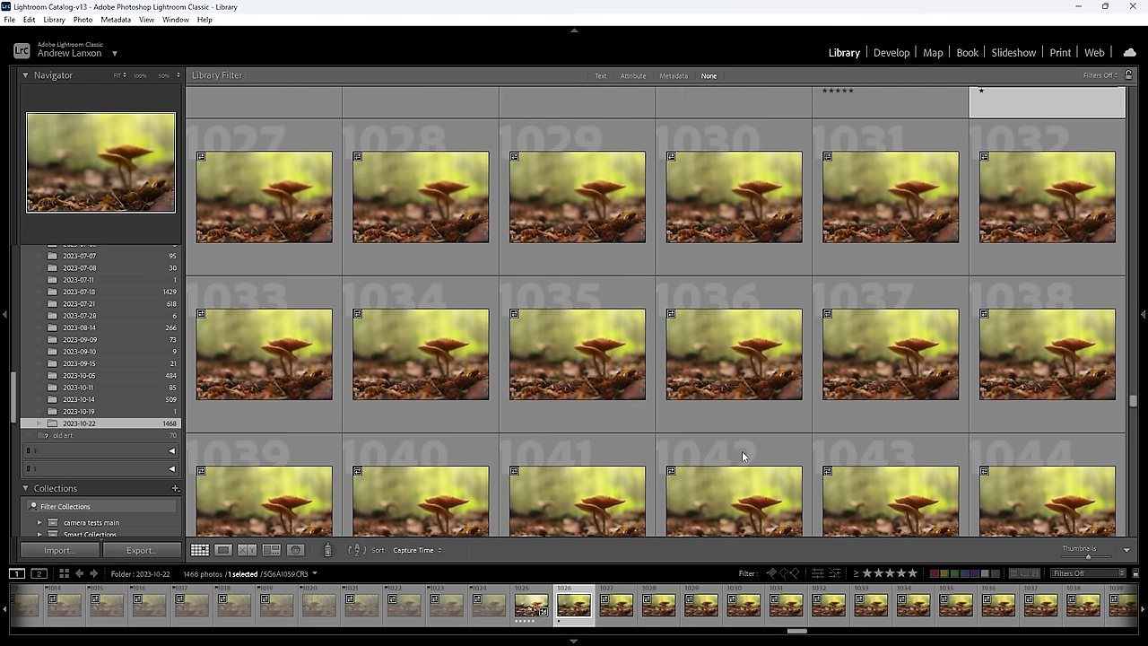
Step: Open the first mushroom stack frame in Loupe view and step forward through the focus sequence
{"action": "scroll", "coordinate": [771, 385], "scroll_direction": "up", "scroll_amount": 2}
{"action": "double_click", "coordinate": [1013, 195]}
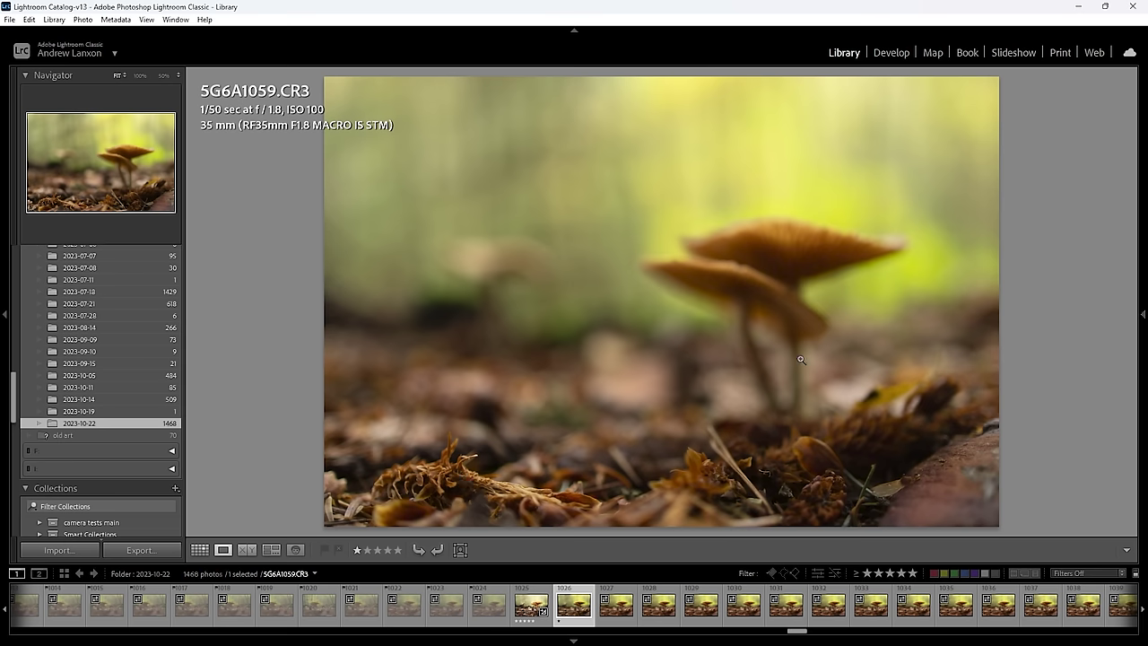
{"action": "key", "text": "Right"}
{"action": "key", "text": "Right"}
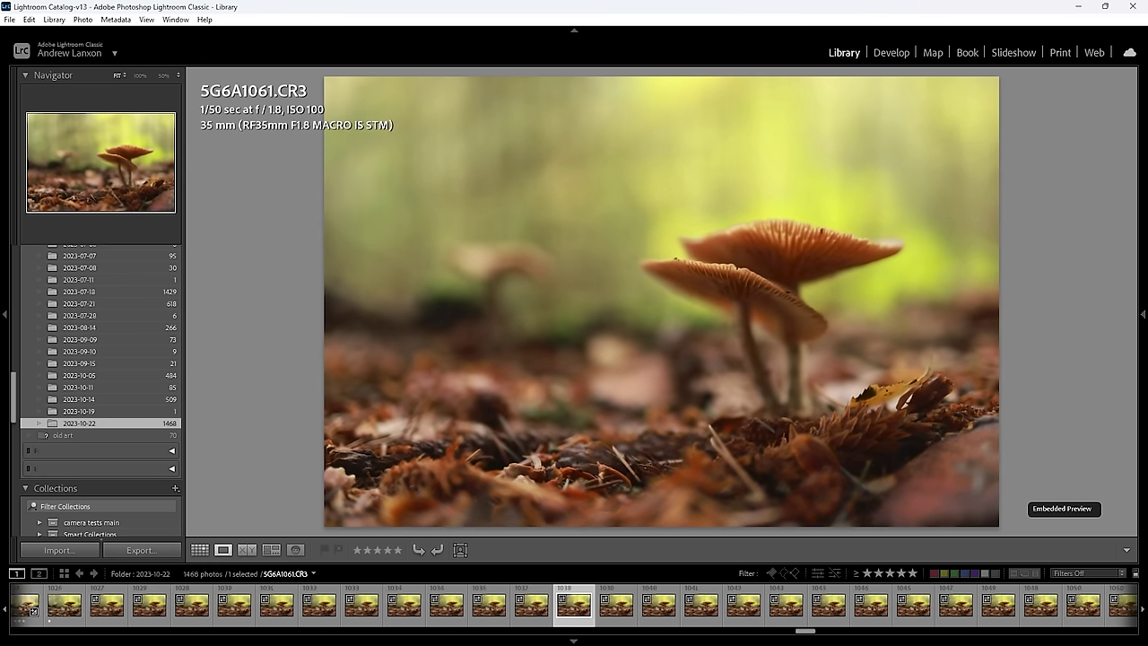
{"action": "key", "text": "Right"}
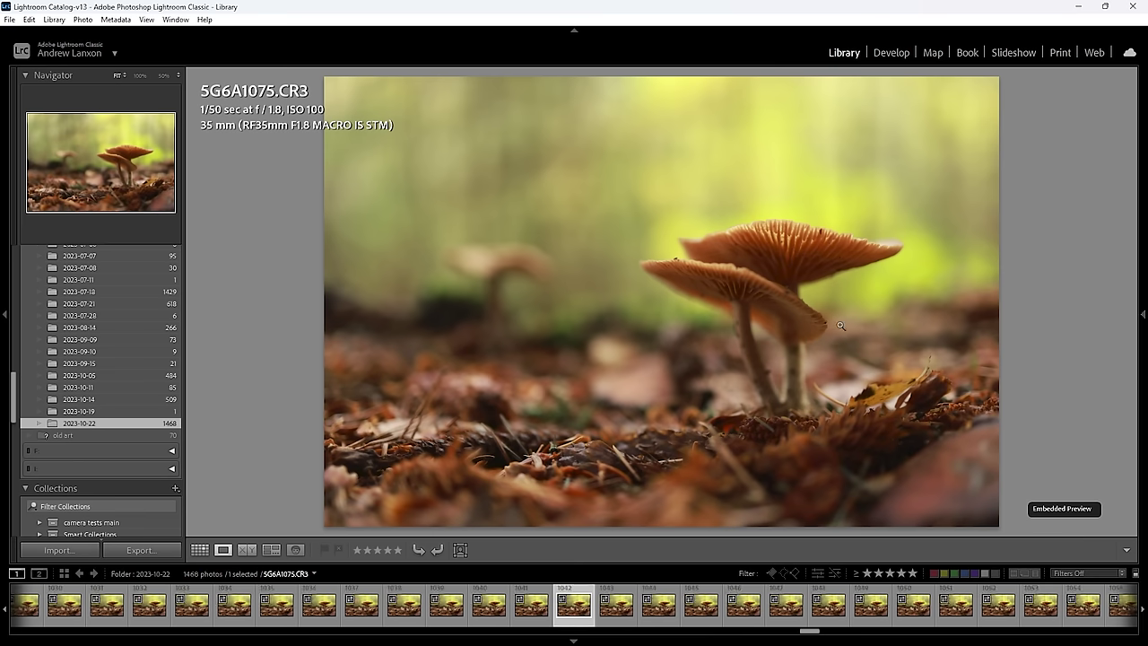
{"action": "key", "text": "Right"}
{"action": "key", "text": "Right"}
{"action": "key", "text": "Right"}
{"action": "key", "text": "Right"}
{"action": "key", "text": "Right"}
{"action": "key", "text": "Right"}
{"action": "key", "text": "Right"}
{"action": "key", "text": "Right"}
{"action": "key", "text": "Right"}
{"action": "key", "text": "Right"}
{"action": "key", "text": "Right"}
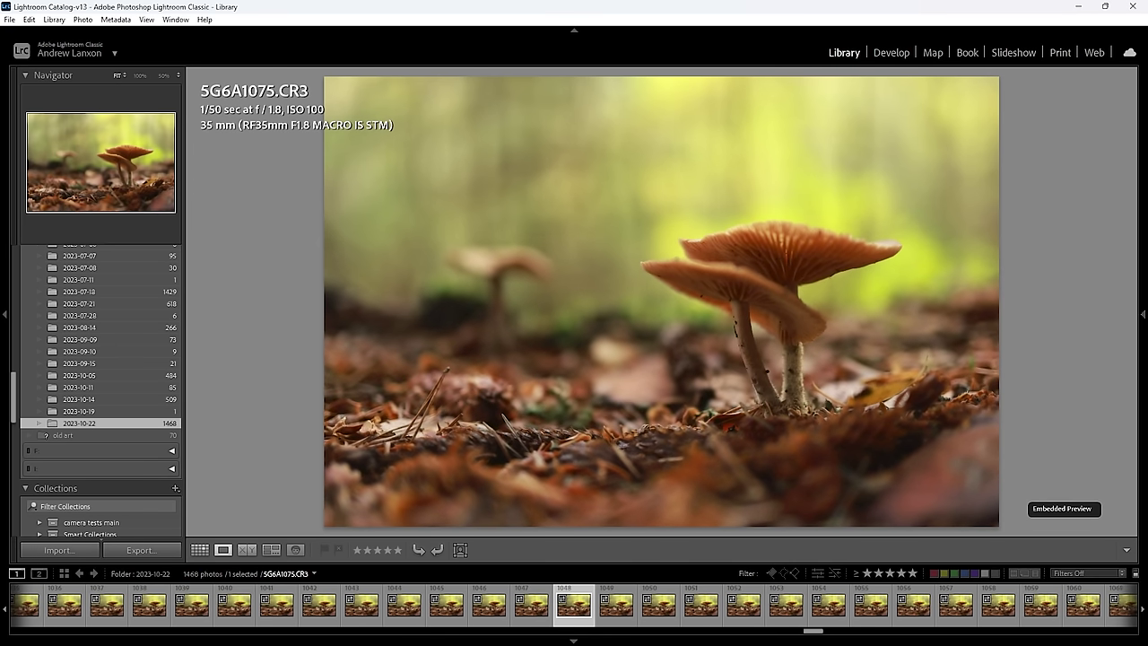
{"action": "key", "text": "Right"}
{"action": "key", "text": "Right"}
{"action": "key", "text": "Right"}
{"action": "key", "text": "Right"}
{"action": "key", "text": "Right"}
{"action": "key", "text": "Right"}
{"action": "key", "text": "Right"}
{"action": "key", "text": "Right"}
{"action": "key", "text": "Right"}
{"action": "key", "text": "Right"}
{"action": "key", "text": "Right"}
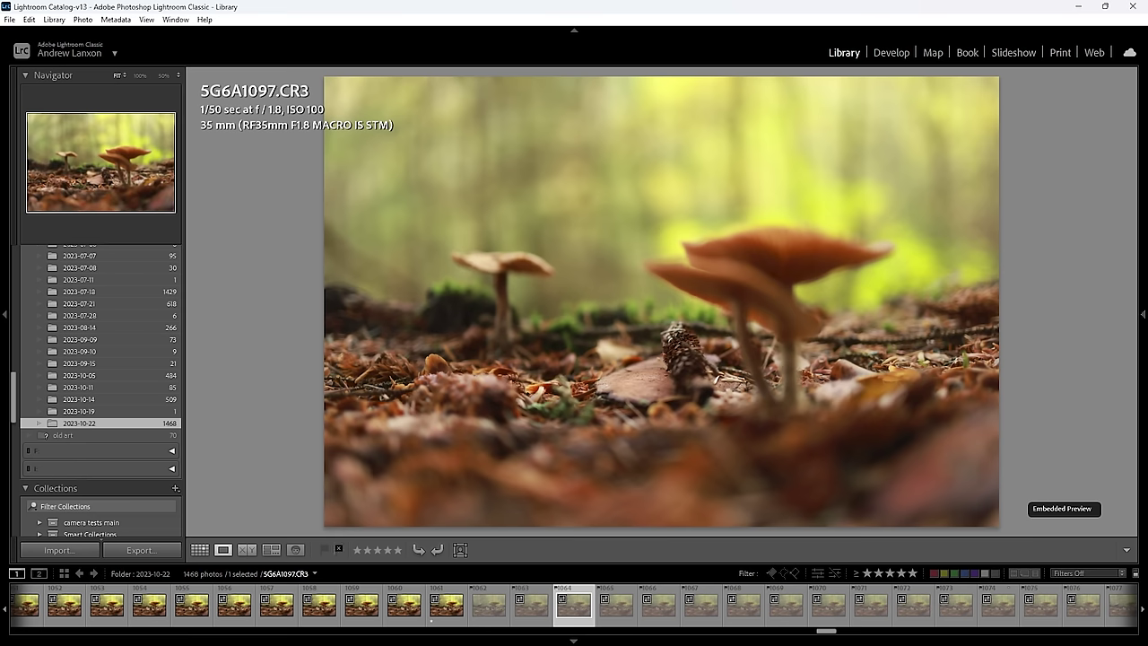
{"action": "key", "text": "Right"}
{"action": "key", "text": "Right"}
{"action": "key", "text": "Right"}
{"action": "key", "text": "Right"}
{"action": "key", "text": "Right"}
{"action": "key", "text": "Right"}
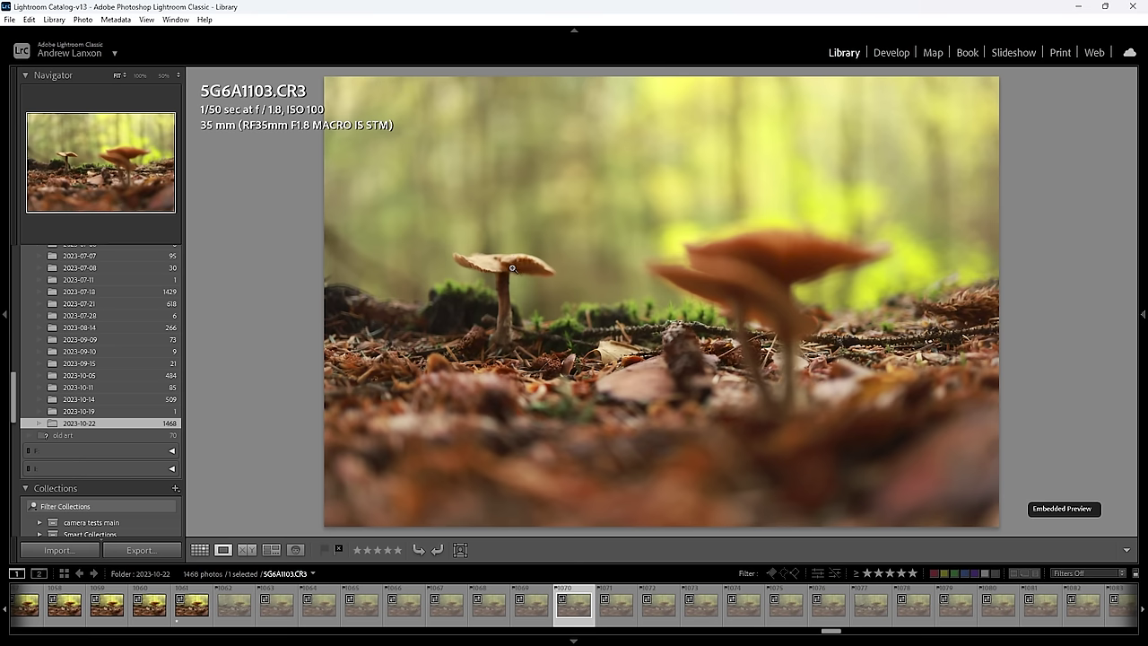
{"action": "key", "text": "Right"}
{"action": "key", "text": "Right"}
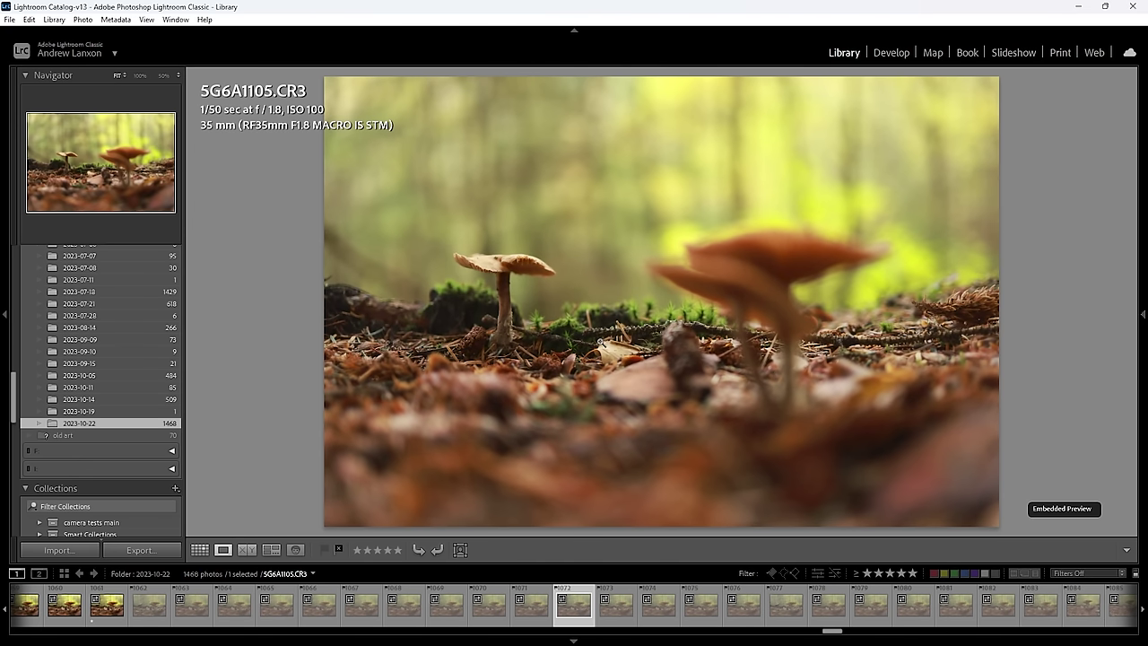
{"action": "key", "text": "Right"}
{"action": "key", "text": "Right"}
{"action": "key", "text": "Right"}
{"action": "key", "text": "Right"}
{"action": "key", "text": "Right"}
{"action": "key", "text": "Right"}
{"action": "key", "text": "Right"}
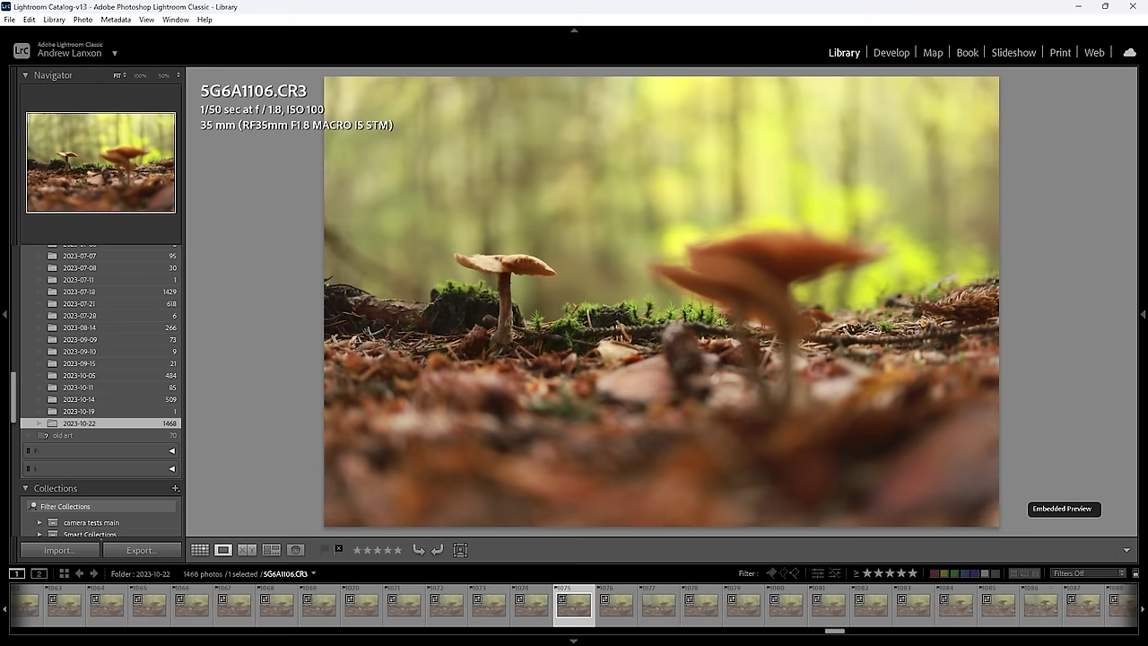
{"action": "key", "text": "Right"}
{"action": "key", "text": "Right"}
{"action": "key", "text": "Right"}
{"action": "key", "text": "Right"}
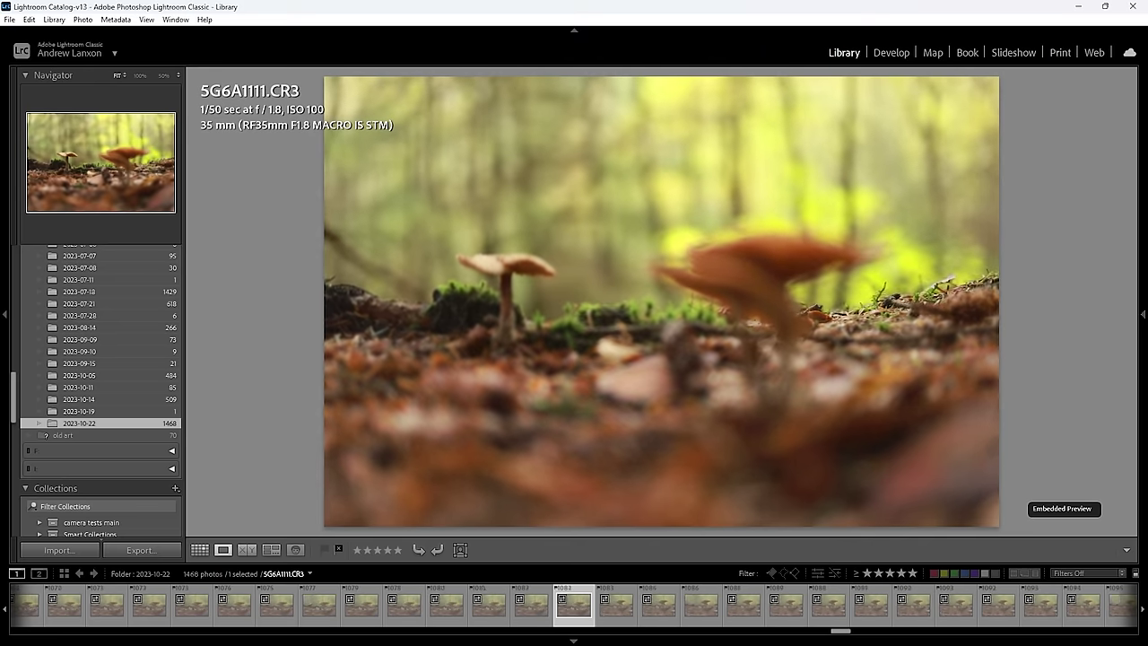
Step: Step back through the frames to the middle of the stack, ending on 5G6A1094.CR3
{"action": "key", "text": "Left"}
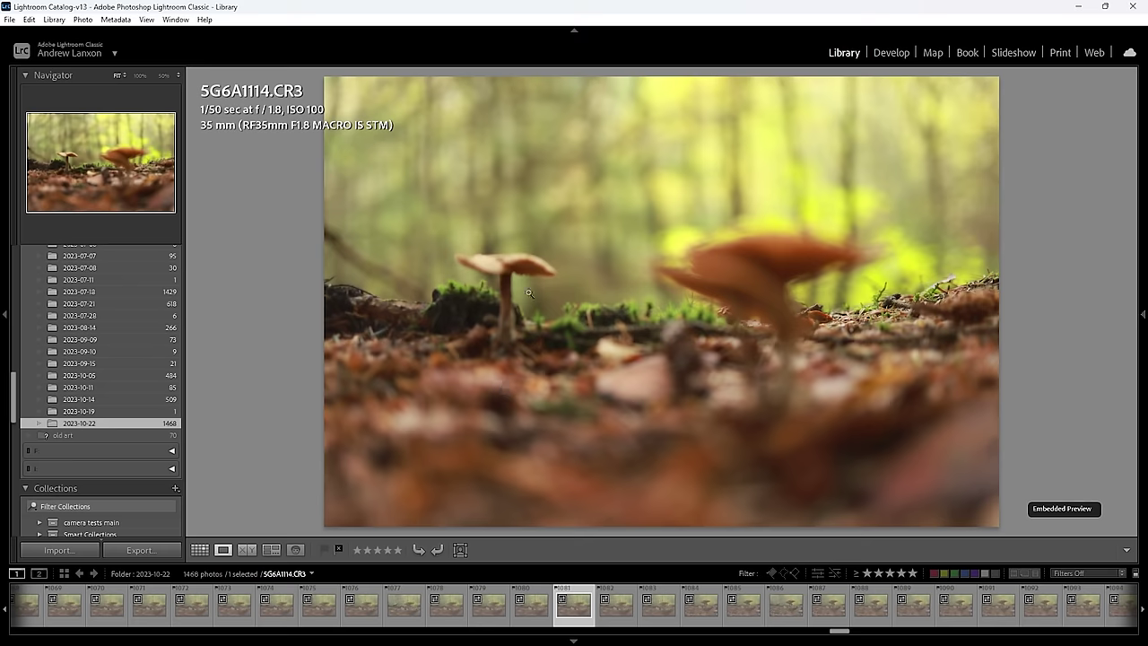
{"action": "key", "text": "Left"}
{"action": "key", "text": "Left"}
{"action": "key", "text": "Left"}
{"action": "key", "text": "Left"}
{"action": "key", "text": "Left"}
{"action": "key", "text": "Left"}
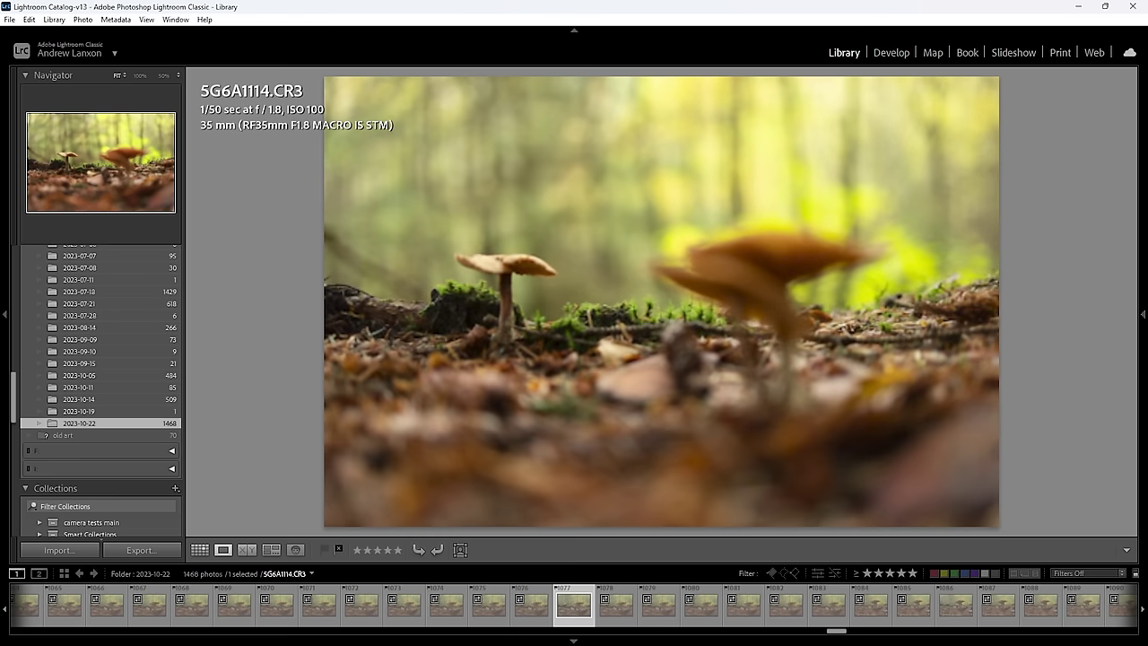
{"action": "key", "text": "Left"}
{"action": "key", "text": "Left"}
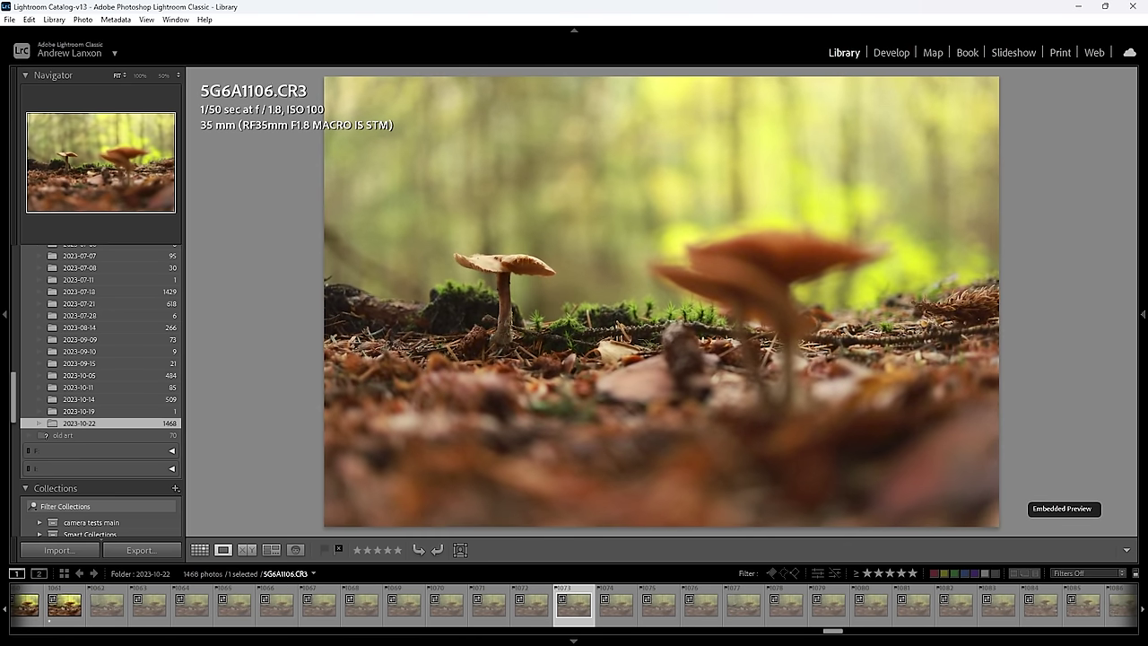
{"action": "key", "text": "Left"}
{"action": "key", "text": "Left"}
{"action": "key", "text": "Left"}
{"action": "key", "text": "Left"}
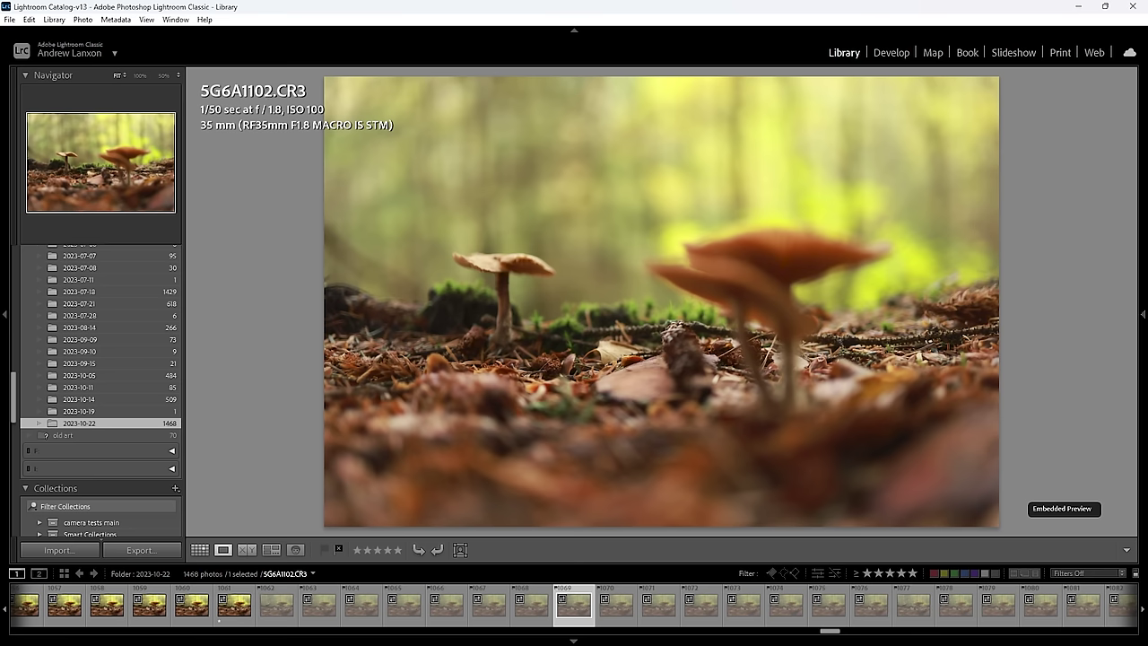
{"action": "key", "text": "Left"}
{"action": "key", "text": "Left"}
{"action": "key", "text": "Left"}
{"action": "key", "text": "Left"}
{"action": "key", "text": "Left"}
{"action": "key", "text": "Left"}
{"action": "key", "text": "Left"}
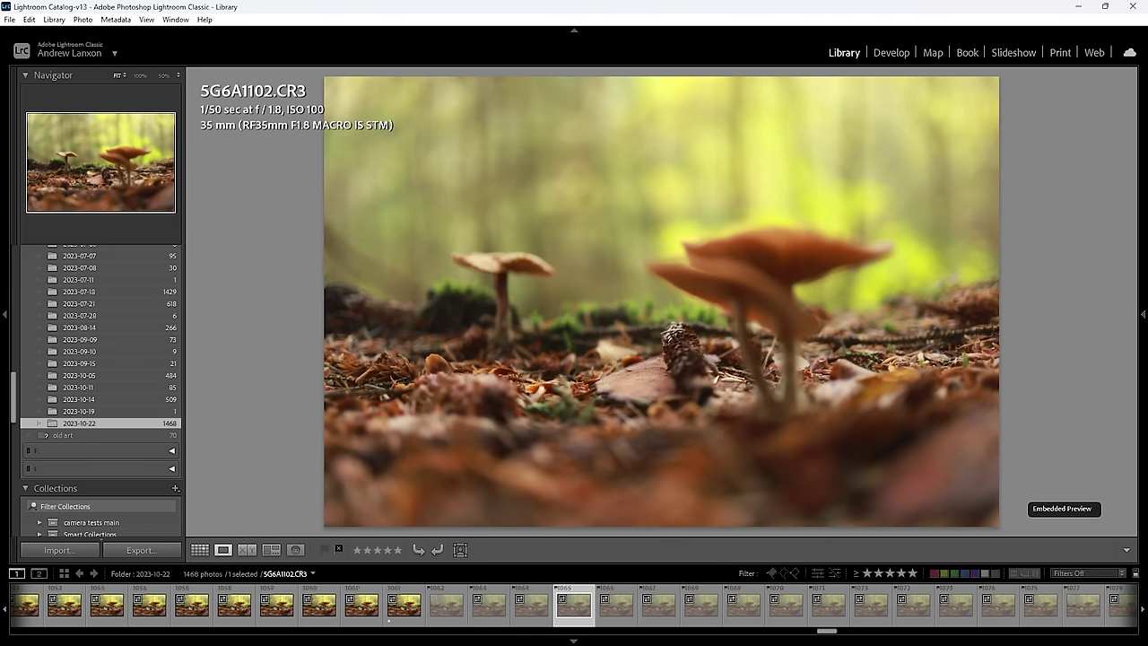
{"action": "key", "text": "Left"}
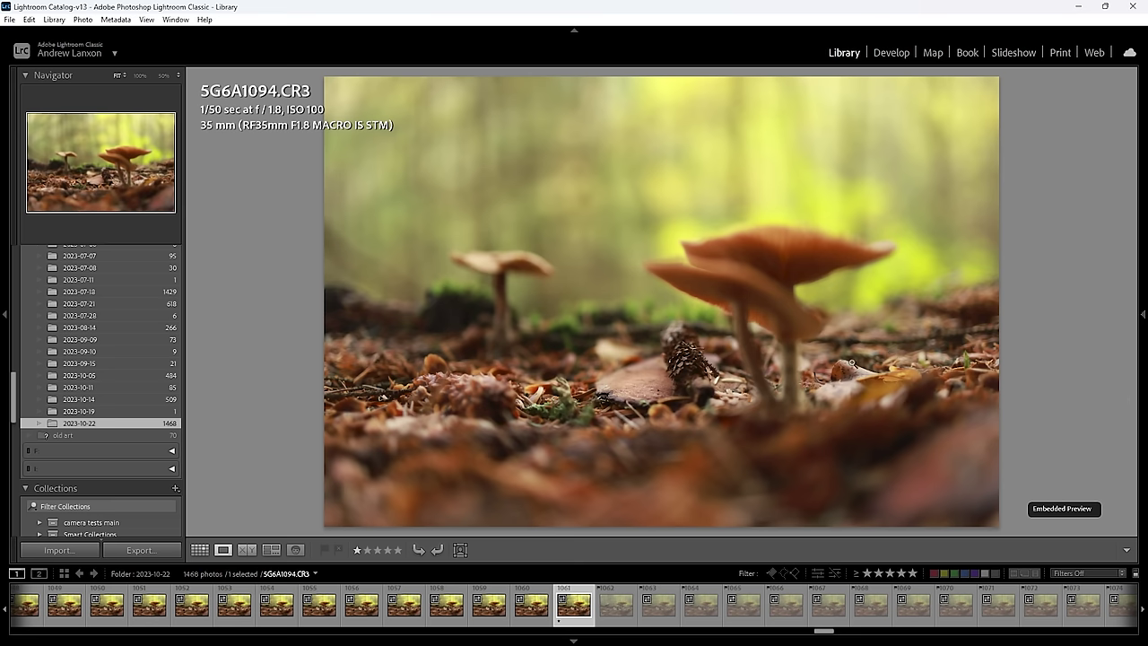
{"action": "scroll", "coordinate": [547, 601], "scroll_direction": "up", "scroll_amount": 10}
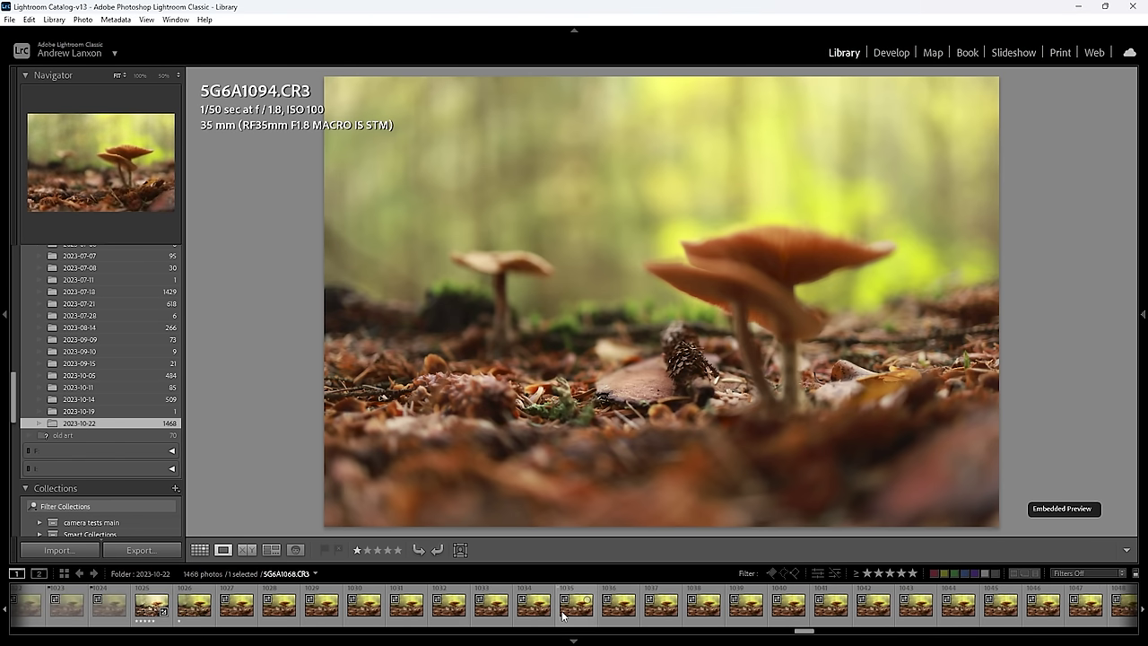
Step: Select all 36 focus-stack frames and export them to Helicon Focus
{"action": "left_click", "coordinate": [562, 613], "text": "shift"}
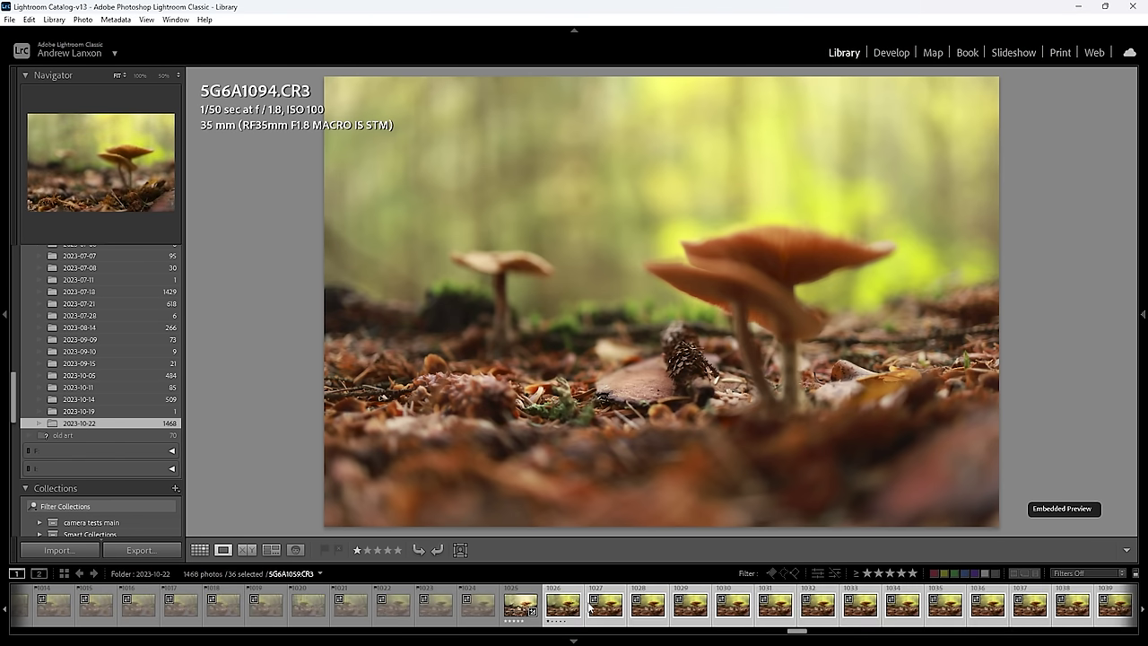
{"action": "scroll", "coordinate": [646, 613], "scroll_direction": "down", "scroll_amount": 3}
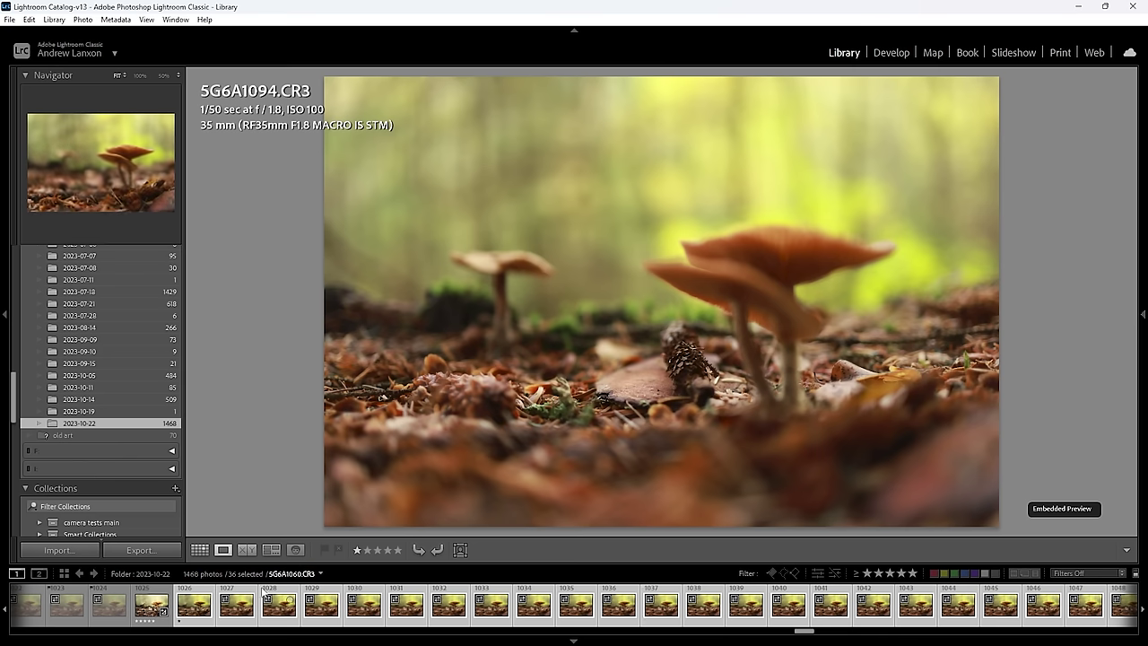
{"action": "scroll", "coordinate": [487, 617], "scroll_direction": "down", "scroll_amount": 3}
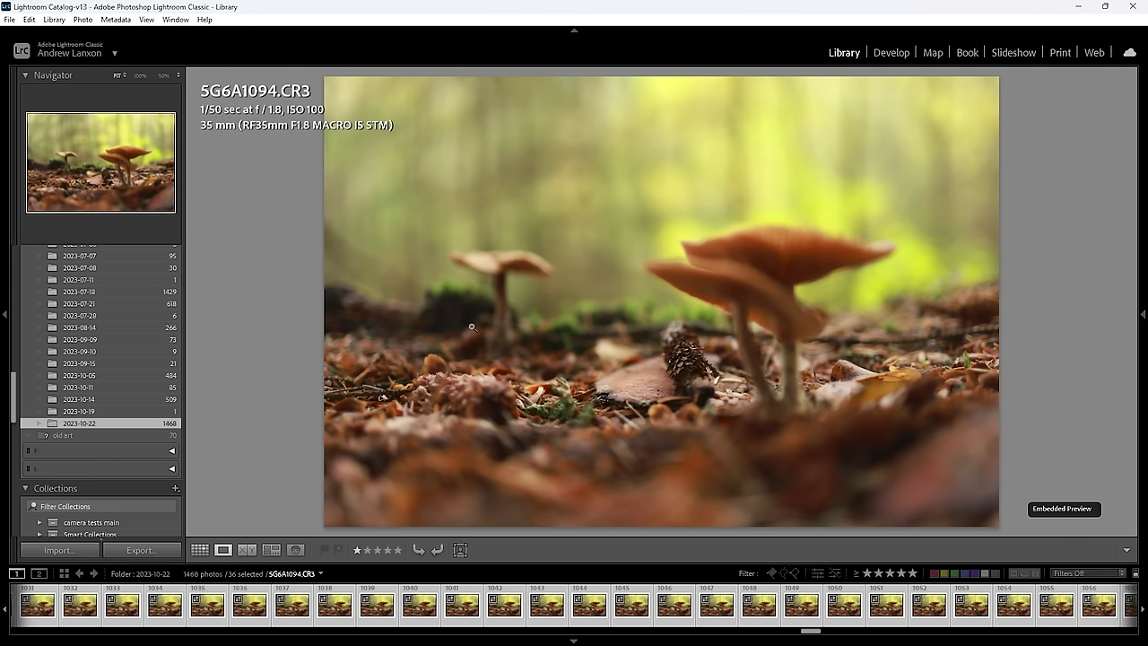
{"action": "right_click", "coordinate": [590, 616]}
{"action": "mouse_move", "coordinate": [731, 552]}
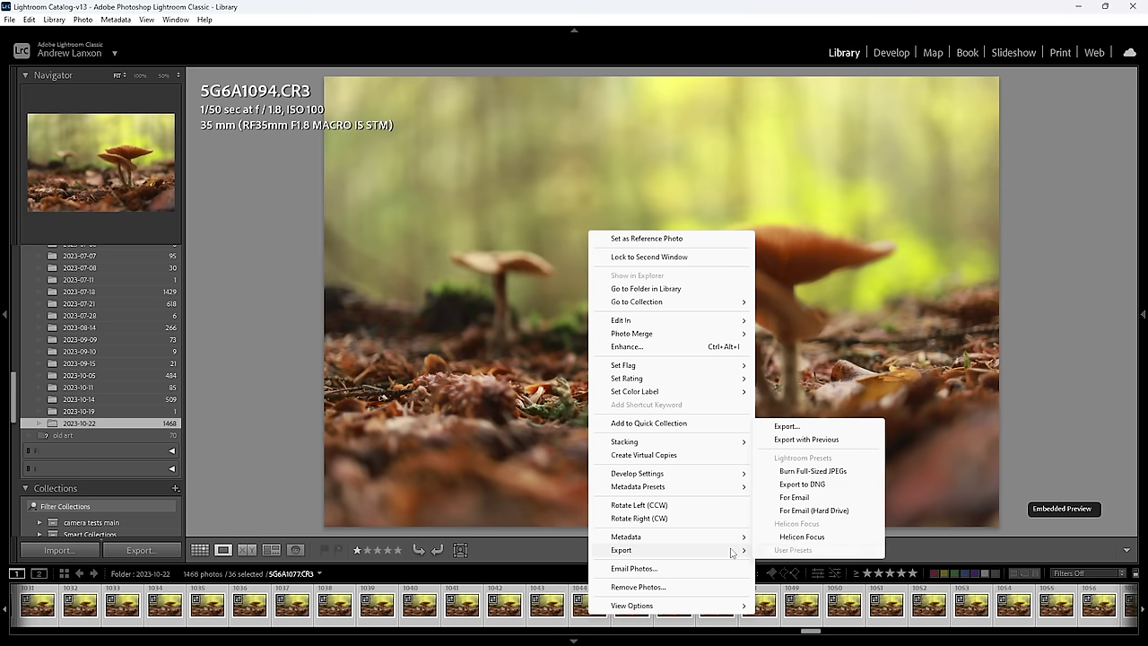
{"action": "left_click", "coordinate": [809, 438]}
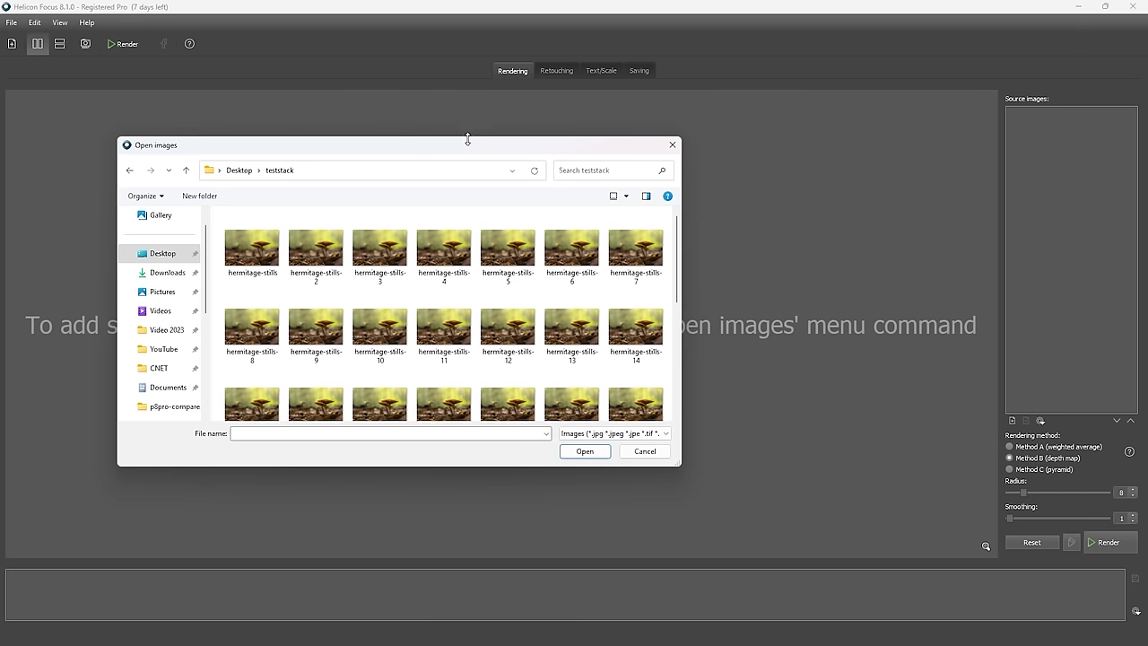
Step: Load every hermitage-stills image in the teststack folder as source images
{"action": "left_click_drag", "start_coordinate": [460, 151], "coordinate": [637, 117]}
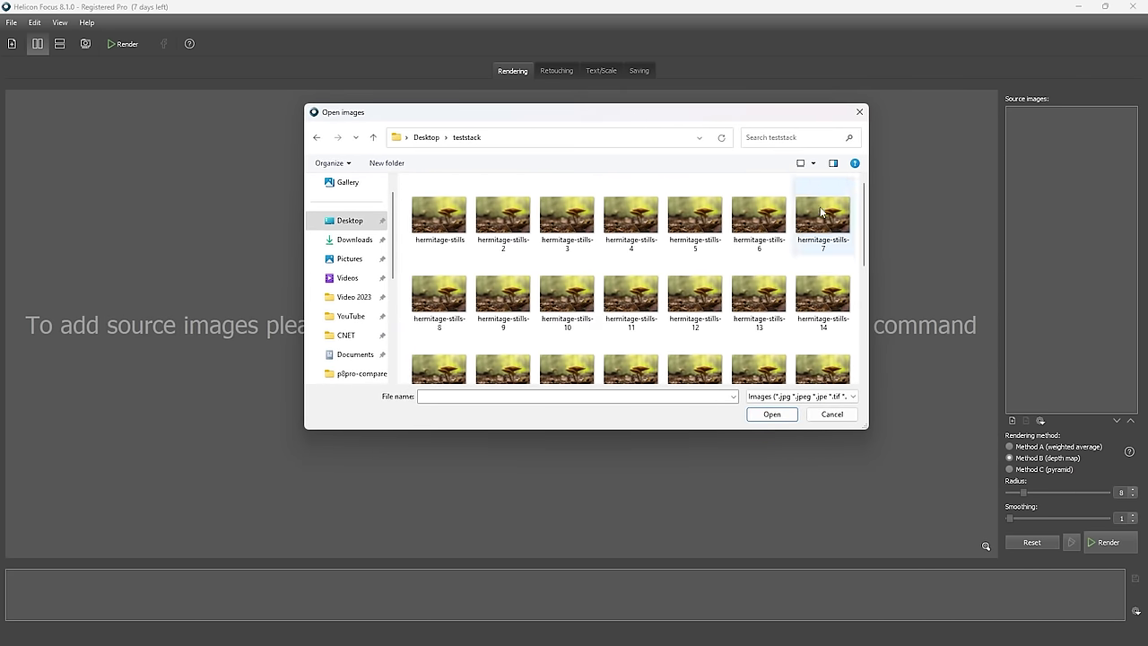
{"action": "scroll", "coordinate": [567, 269], "scroll_direction": "down", "scroll_amount": 5}
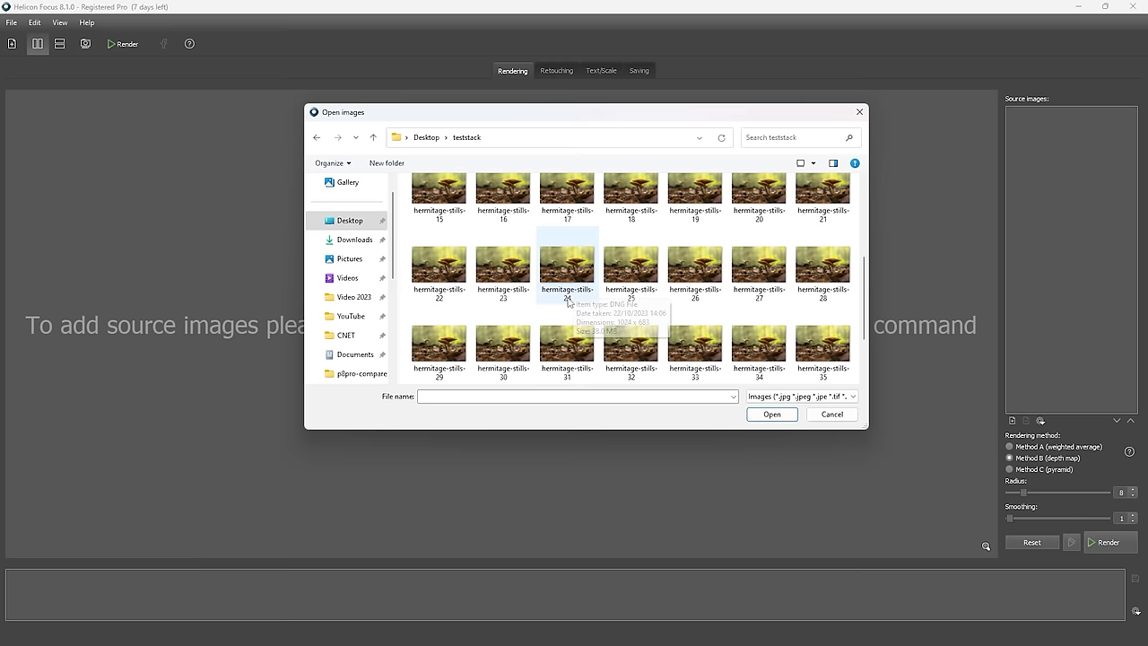
{"action": "scroll", "coordinate": [623, 314], "scroll_direction": "up", "scroll_amount": 5}
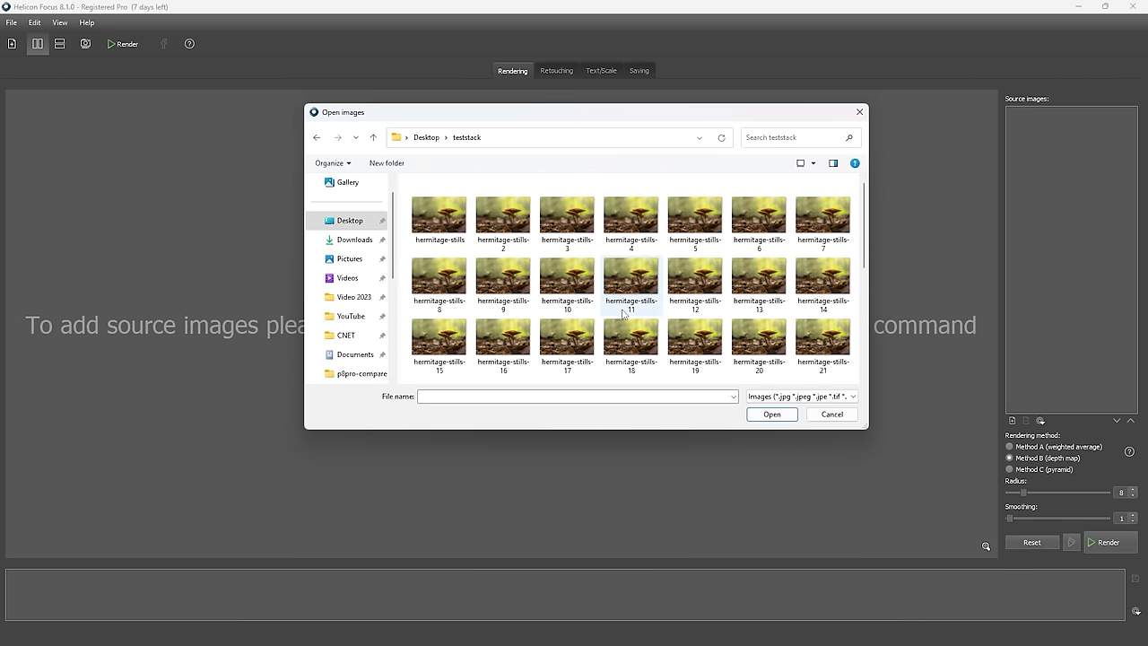
{"action": "key", "text": "ctrl+a"}
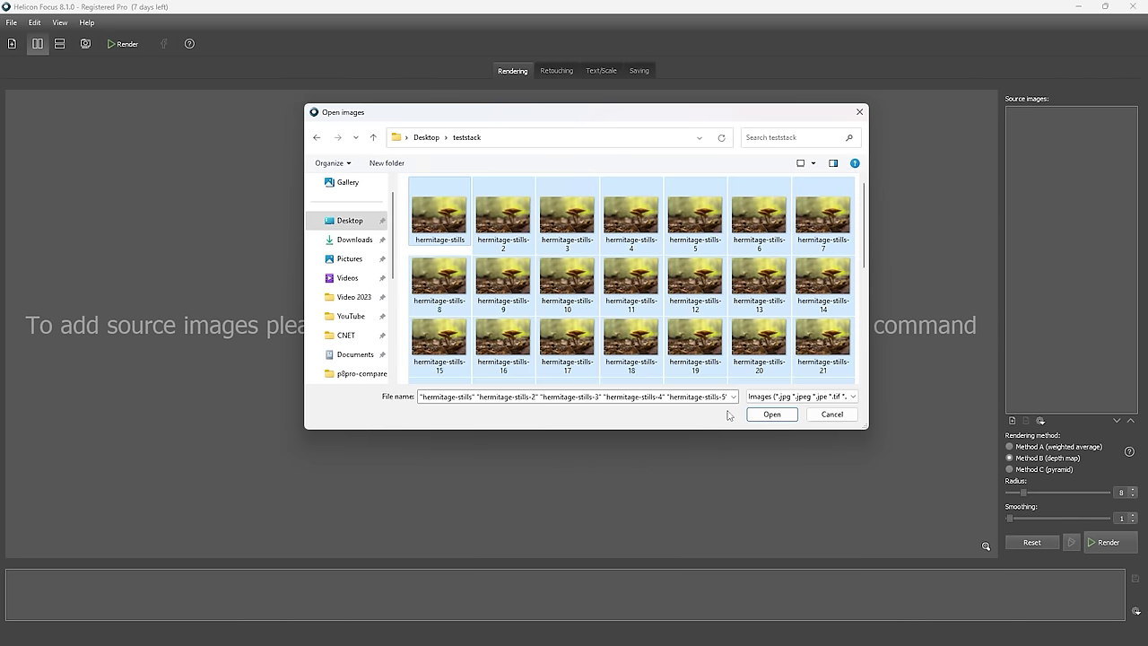
{"action": "key", "text": "Return"}
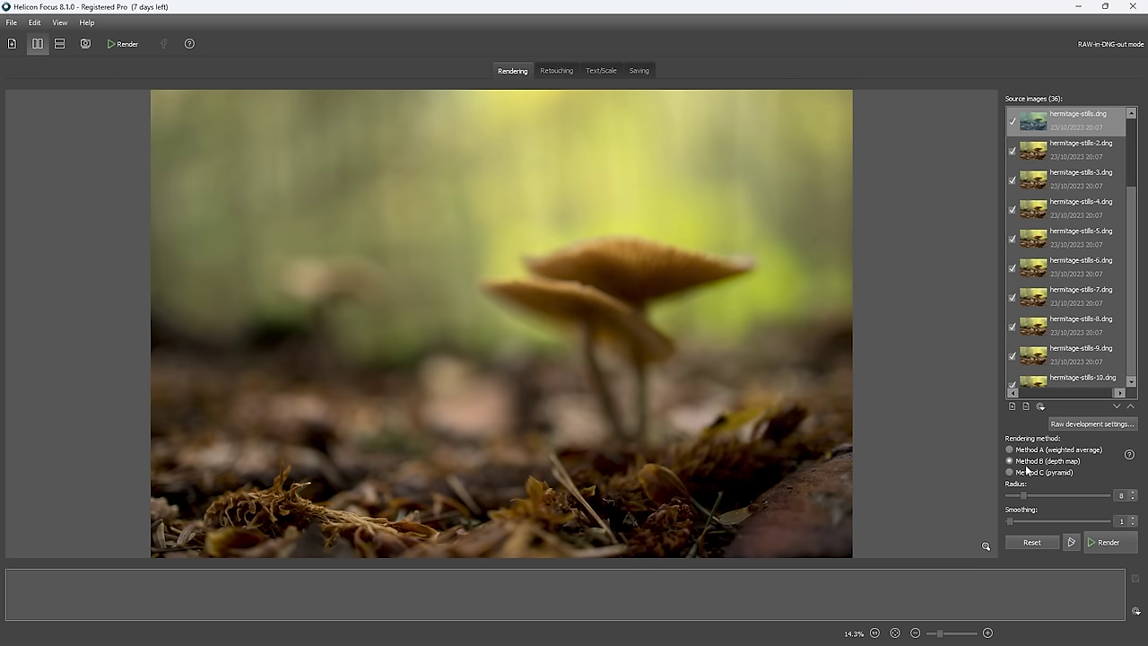
Step: Render the 36-frame stack with Method B, radius 8, smoothing 1, and inspect it zoomed in
{"action": "left_click", "coordinate": [1101, 542]}
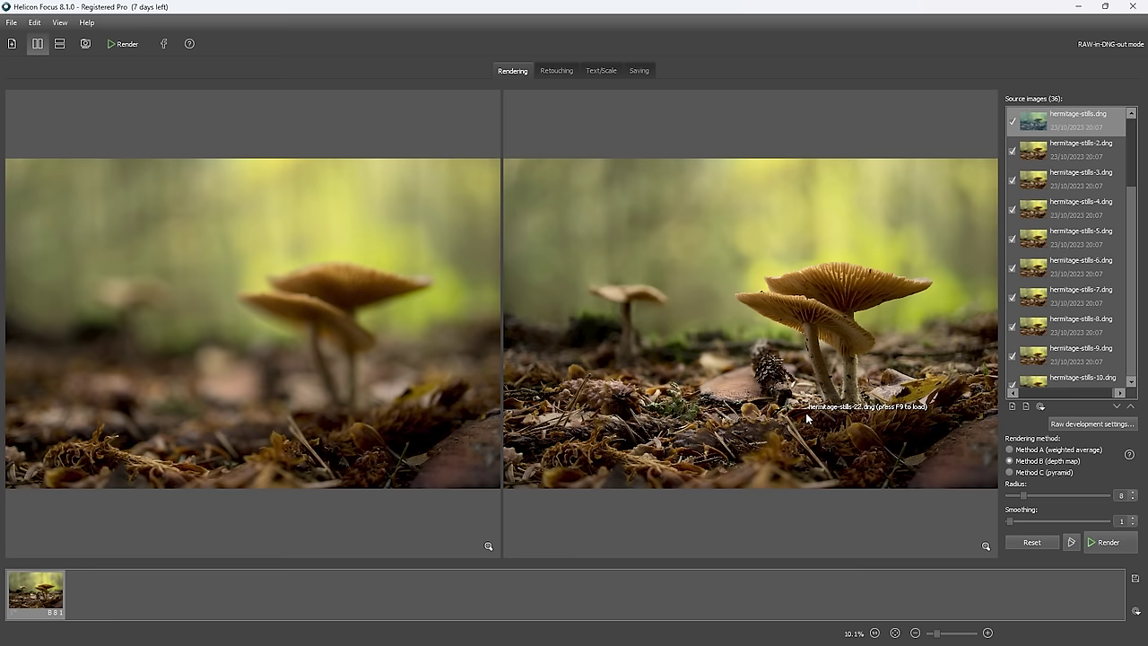
{"action": "scroll", "coordinate": [870, 329], "scroll_direction": "up", "scroll_amount": 2}
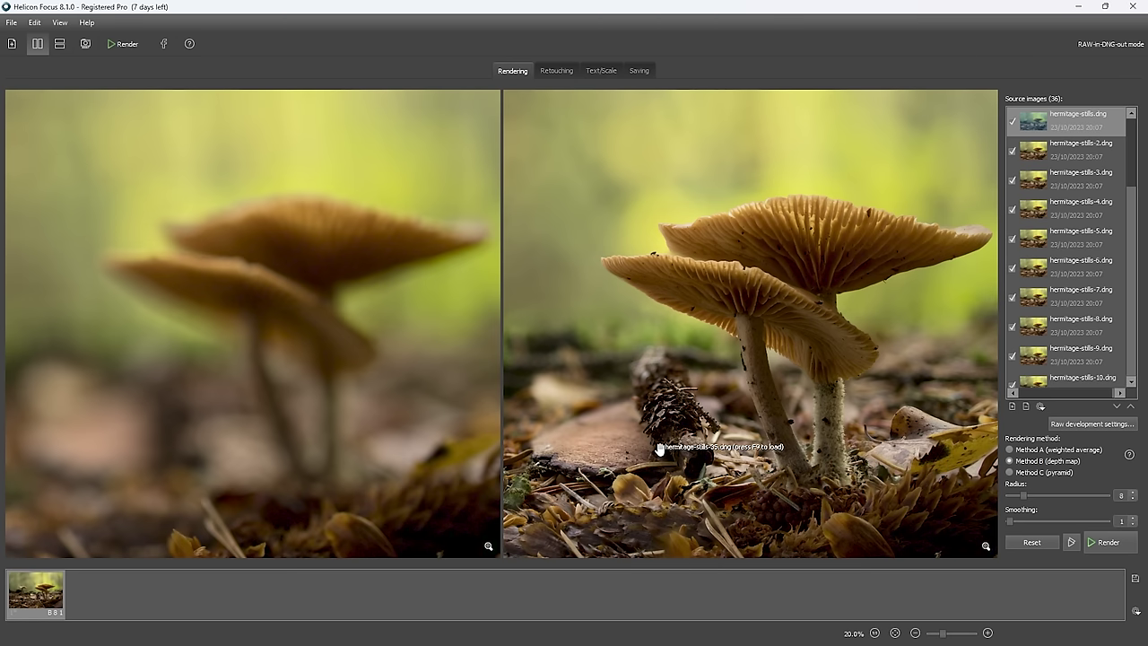
{"action": "left_click_drag", "start_coordinate": [696, 437], "coordinate": [678, 346]}
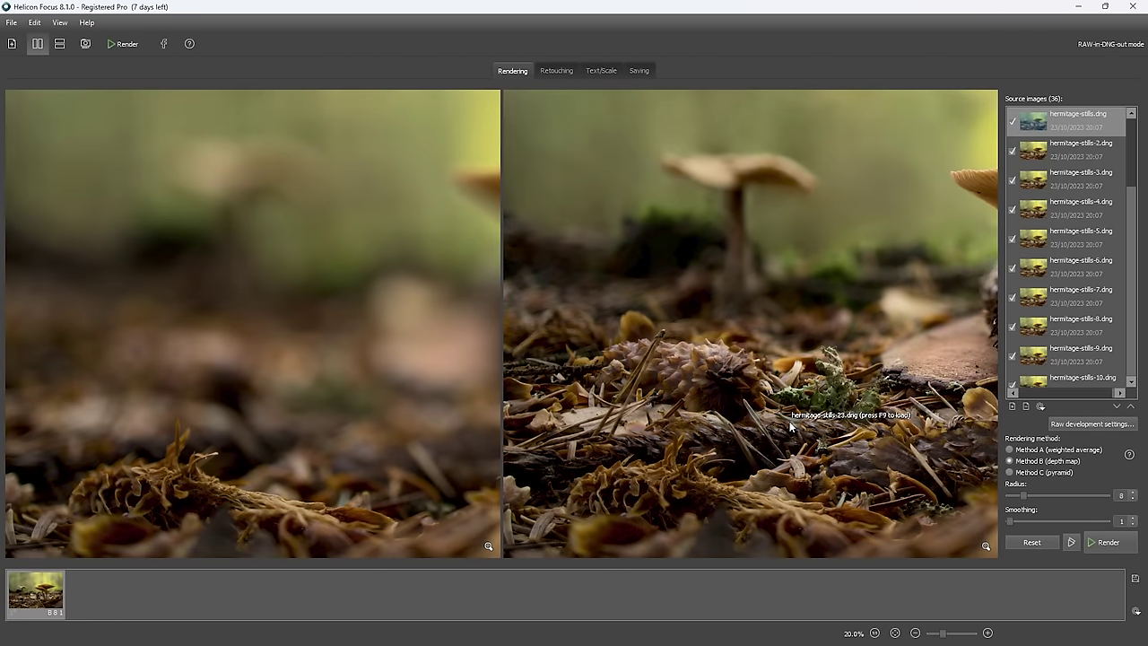
{"action": "scroll", "coordinate": [791, 428], "scroll_direction": "down", "scroll_amount": 2}
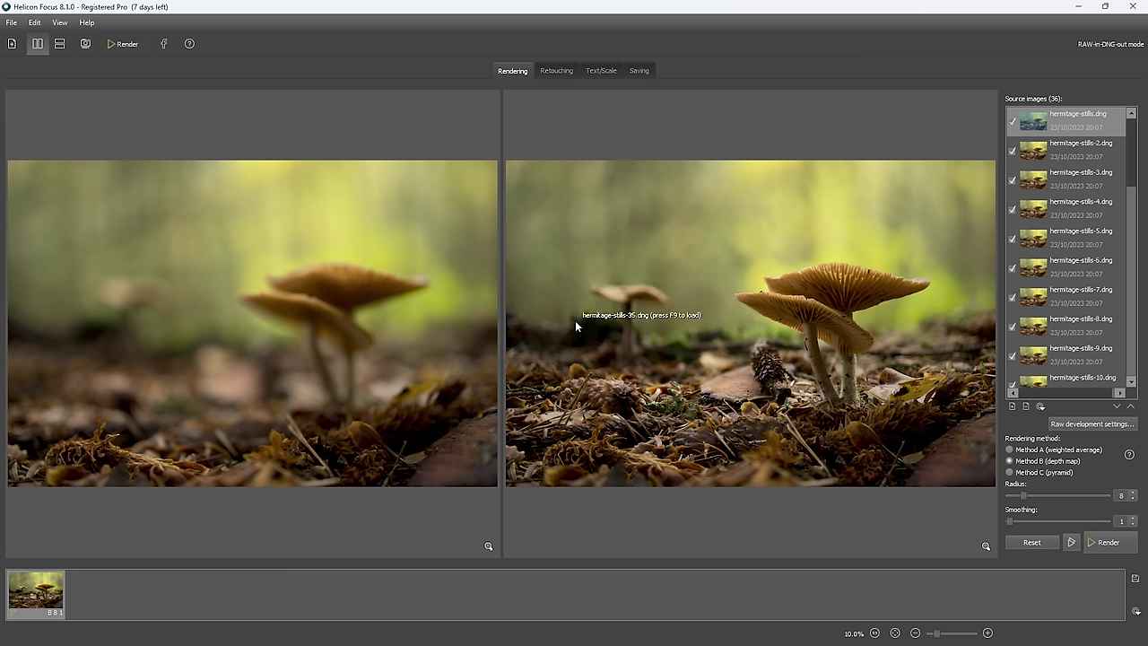
{"action": "scroll", "coordinate": [592, 337], "scroll_direction": "up", "scroll_amount": 1}
{"action": "left_click_drag", "start_coordinate": [647, 353], "coordinate": [687, 364]}
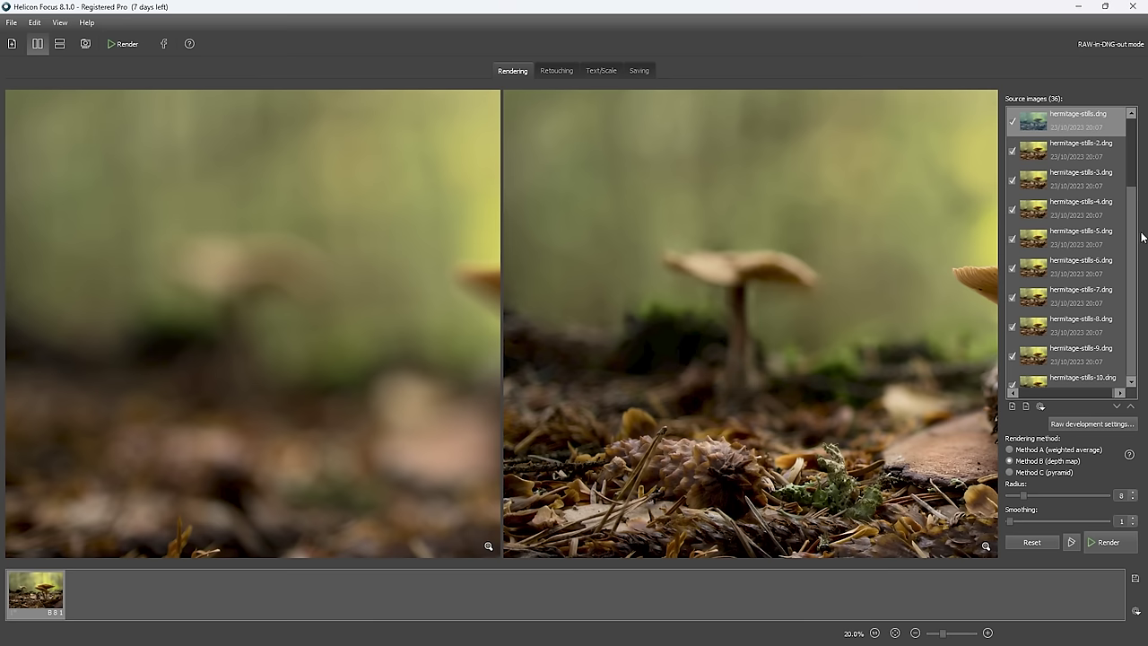
Step: Compare the result with source frames hermitage-stills-3 and hermitage-stills-5
{"action": "left_click", "coordinate": [1076, 179]}
{"action": "left_click", "coordinate": [1085, 235]}
{"action": "scroll", "coordinate": [1084, 269], "scroll_direction": "down", "scroll_amount": 1}
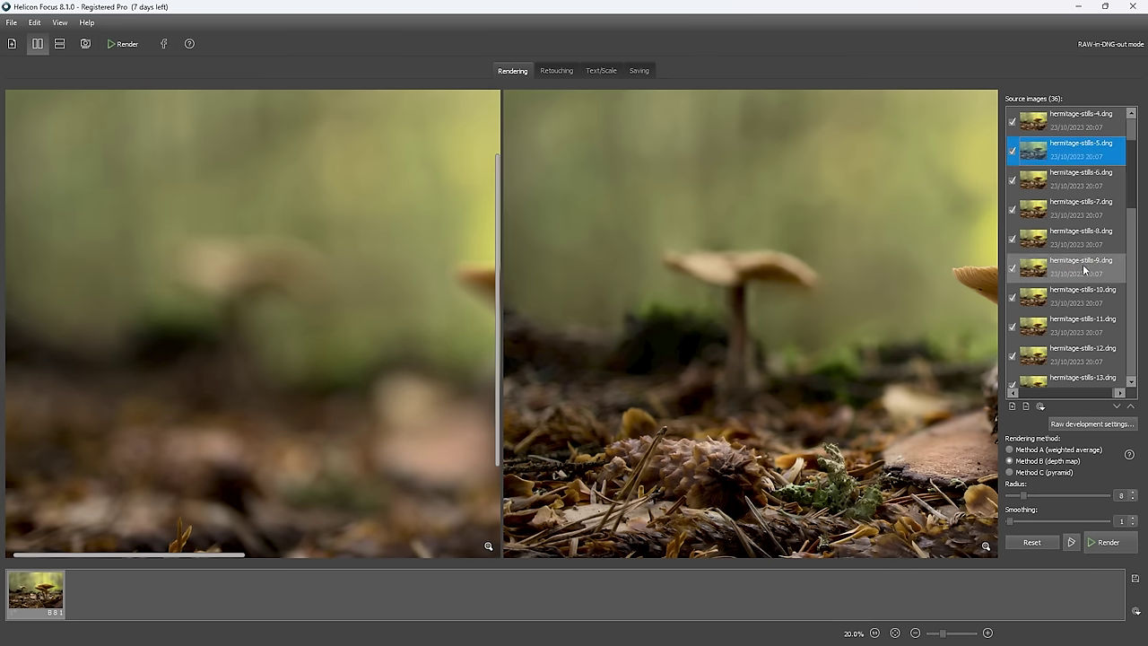
Step: In Retouching, choose hermitage-stills-19 as the source frame
{"action": "left_click", "coordinate": [556, 70]}
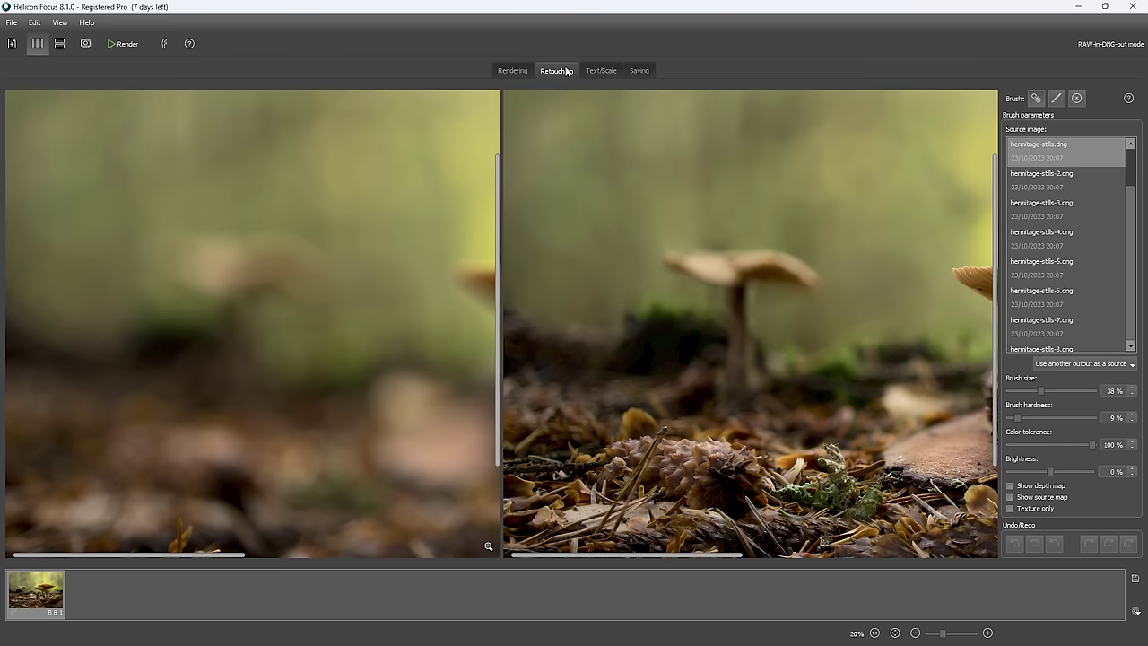
{"action": "left_click", "coordinate": [1069, 235]}
{"action": "scroll", "coordinate": [1071, 243], "scroll_direction": "down", "scroll_amount": 4}
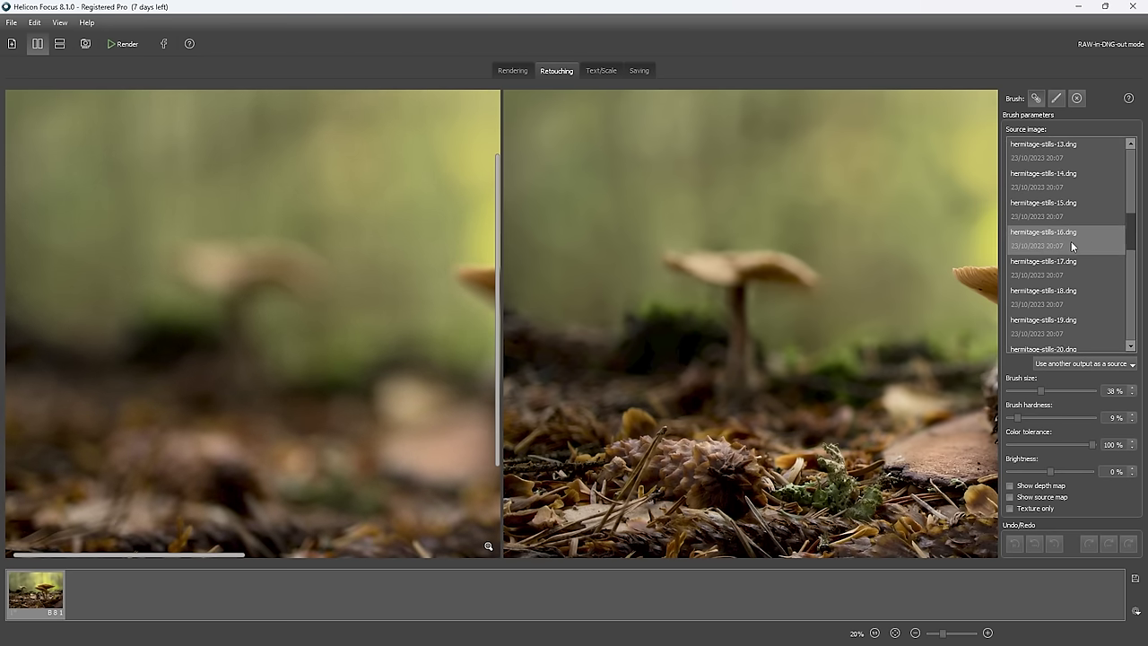
{"action": "scroll", "coordinate": [1073, 244], "scroll_direction": "down", "scroll_amount": 1}
{"action": "left_click", "coordinate": [1072, 240]}
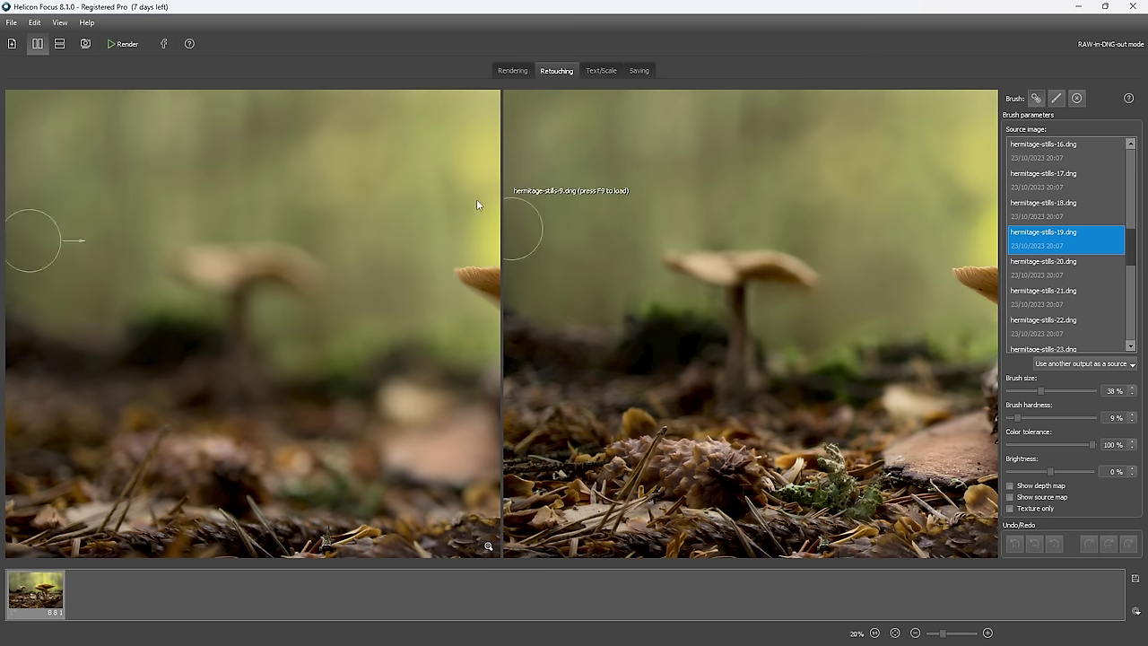
Step: Brush frame 19's detail onto the stacked result, then zoom out to 10%
{"action": "left_click", "coordinate": [704, 287]}
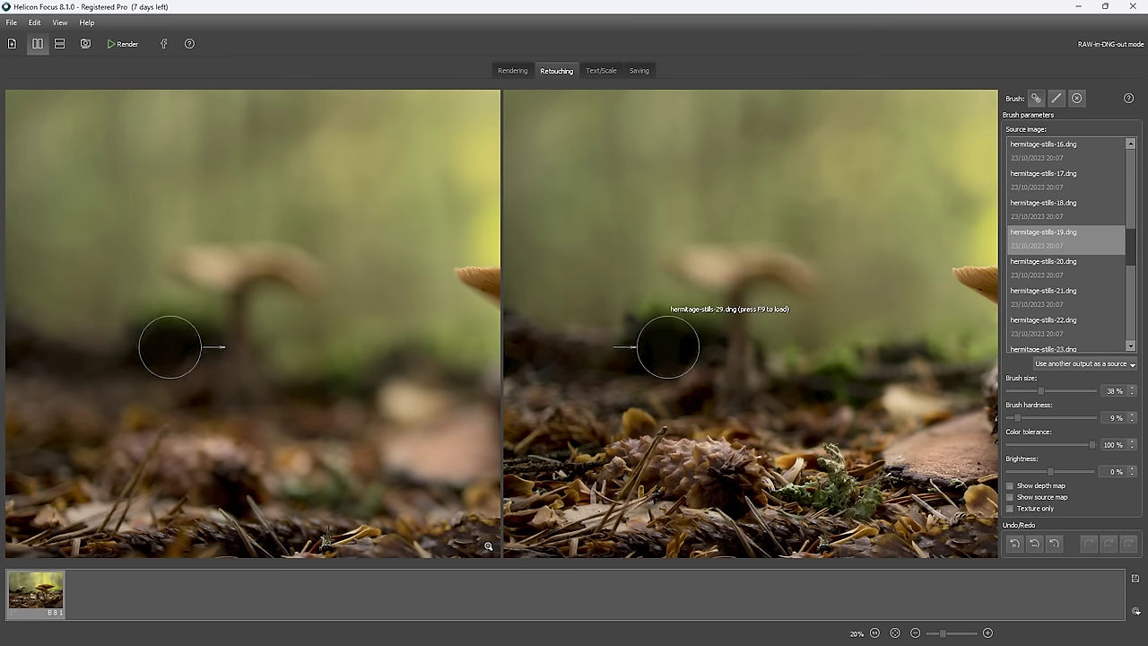
{"action": "scroll", "coordinate": [730, 320], "scroll_direction": "up", "scroll_amount": 2}
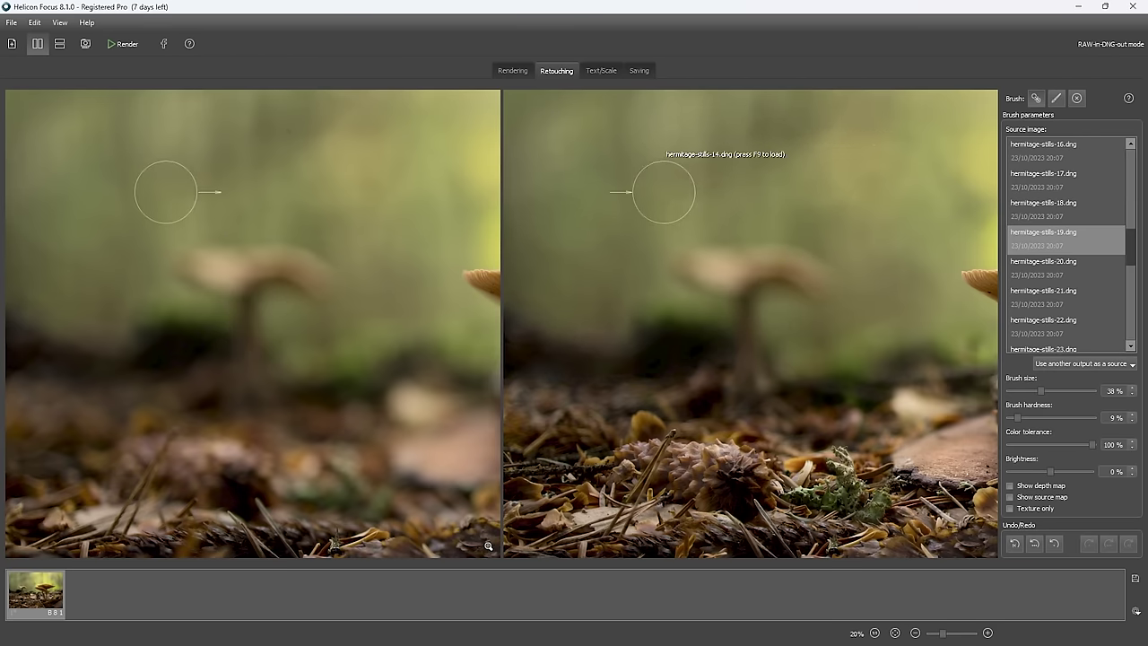
{"action": "scroll", "coordinate": [668, 216], "scroll_direction": "down", "scroll_amount": 2}
{"action": "scroll", "coordinate": [731, 341], "scroll_direction": "down", "scroll_amount": 1}
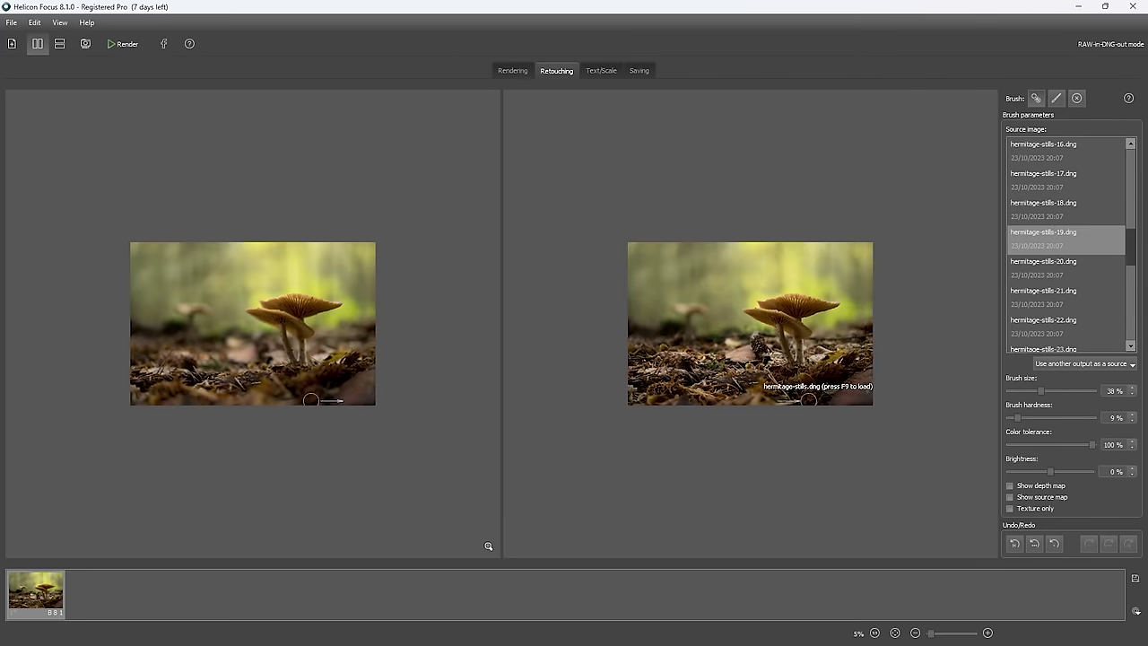
{"action": "scroll", "coordinate": [827, 143], "scroll_direction": "up", "scroll_amount": 1}
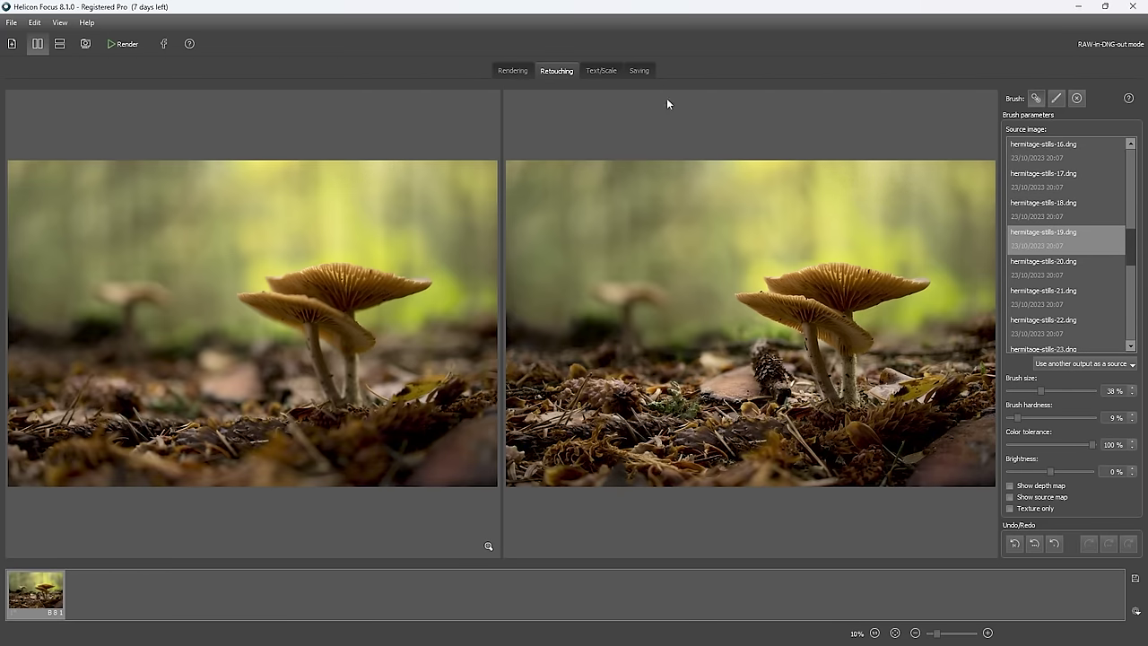
Step: Save the stacked result as a TIFF file on the Desktop
{"action": "left_click", "coordinate": [636, 72]}
{"action": "left_click", "coordinate": [1068, 117]}
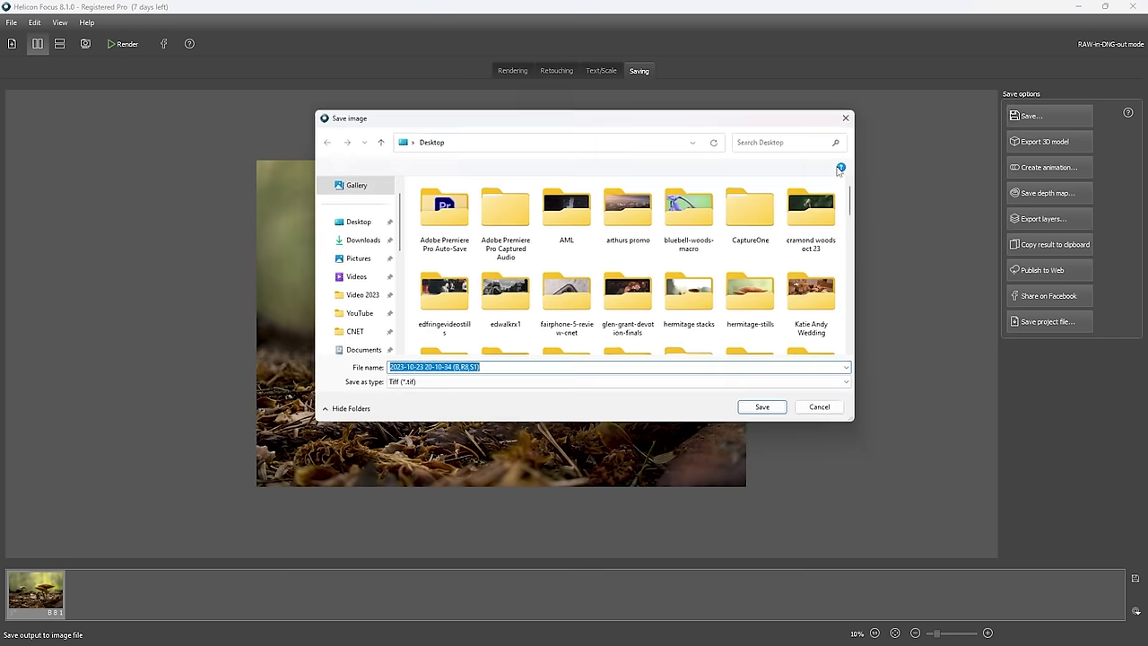
{"action": "left_click", "coordinate": [771, 412]}
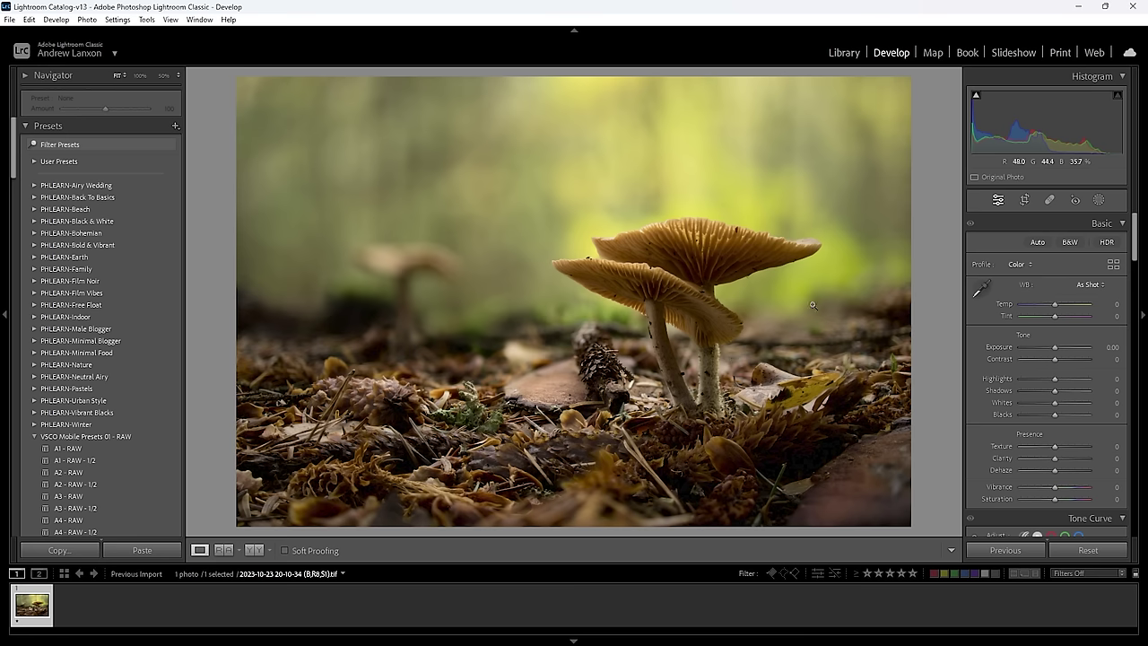
Step: Set Exposure +0.61, Shadows +18, Temp −2 and Tint +2 in the Basic panel
{"action": "left_click_drag", "start_coordinate": [1055, 347], "coordinate": [1058, 346]}
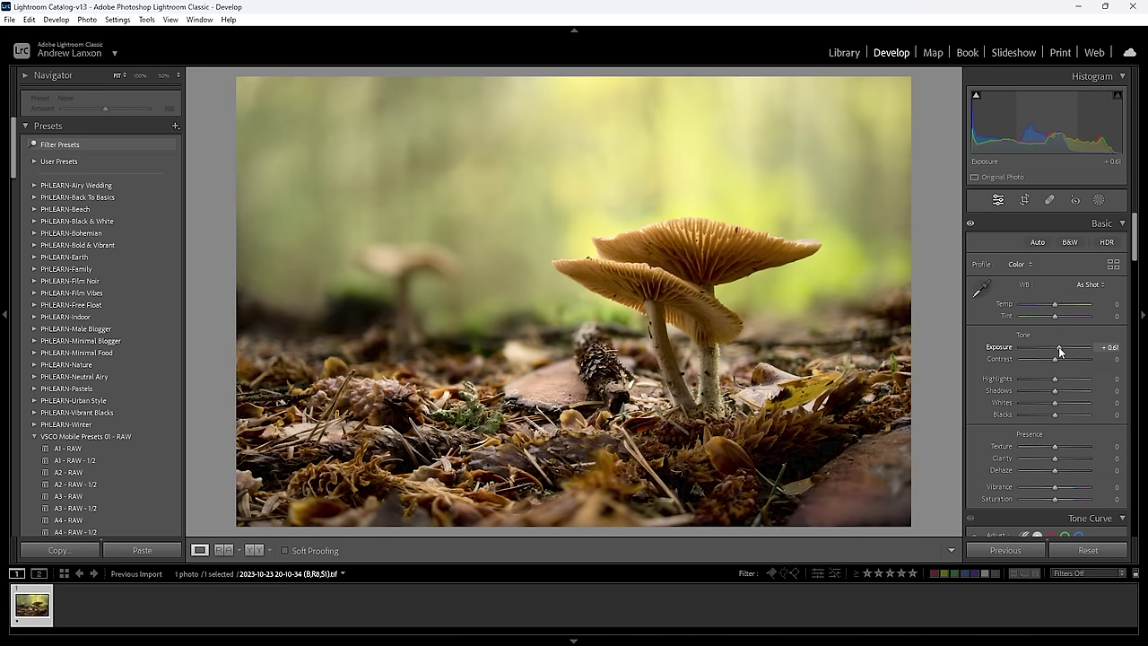
{"action": "left_click_drag", "start_coordinate": [1060, 391], "coordinate": [1061, 392]}
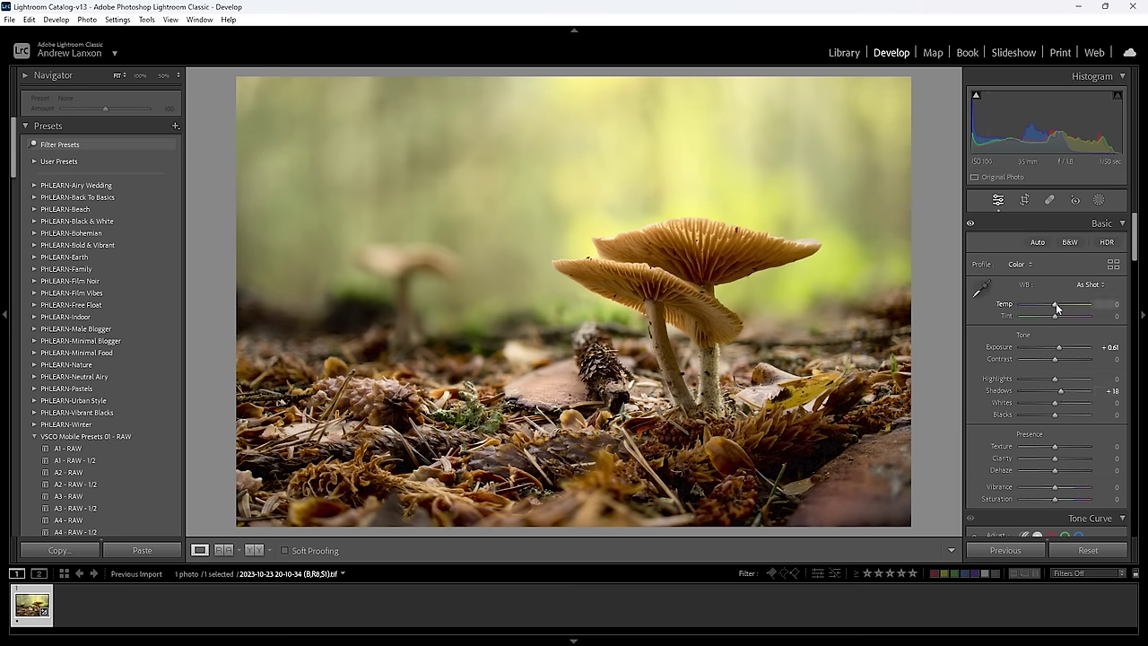
{"action": "left_click_drag", "start_coordinate": [1056, 306], "coordinate": [1056, 308]}
Step: Set HSL hues to Orange −5, Yellow −16 and Green +16
{"action": "scroll", "coordinate": [1031, 446], "scroll_direction": "down", "scroll_amount": 5}
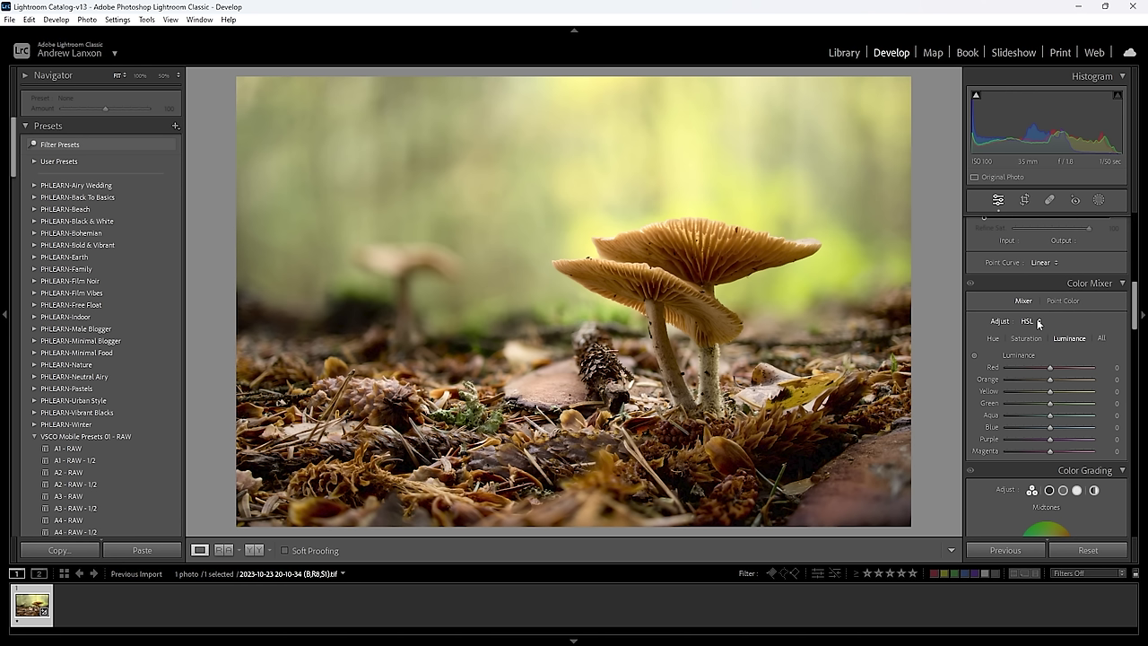
{"action": "left_click", "coordinate": [993, 338]}
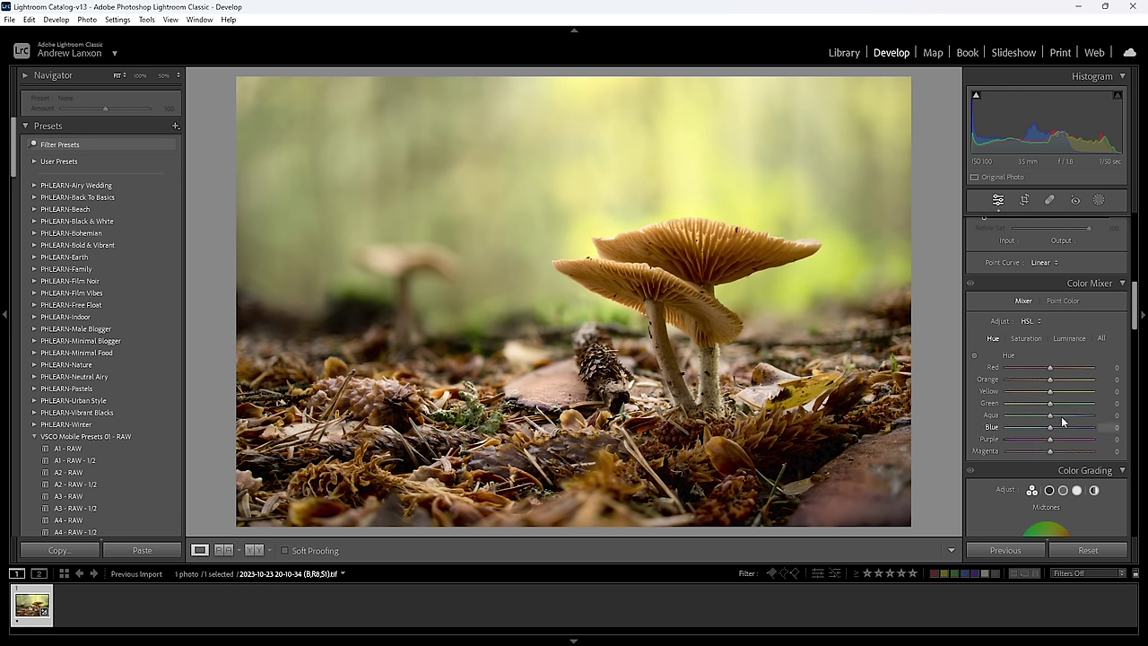
{"action": "left_click_drag", "start_coordinate": [1050, 393], "coordinate": [1047, 394]}
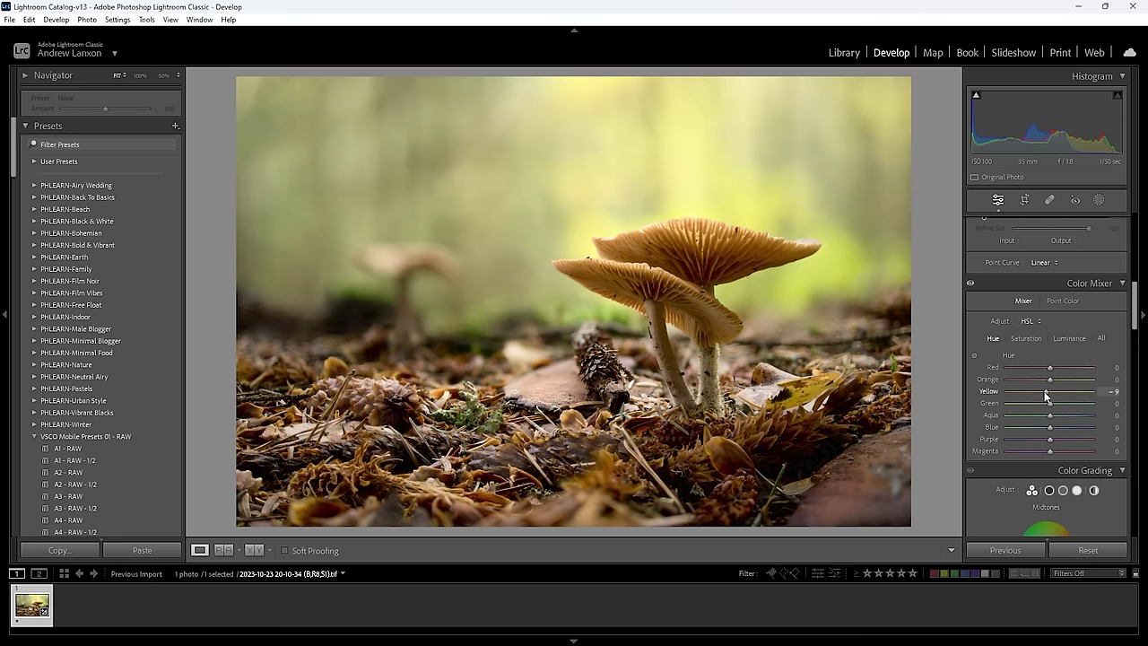
{"action": "mouse_move", "coordinate": [1045, 394]}
{"action": "left_mouse_down"}
{"action": "mouse_move", "coordinate": [1016, 397]}
{"action": "mouse_move", "coordinate": [1044, 394]}
{"action": "left_mouse_up"}
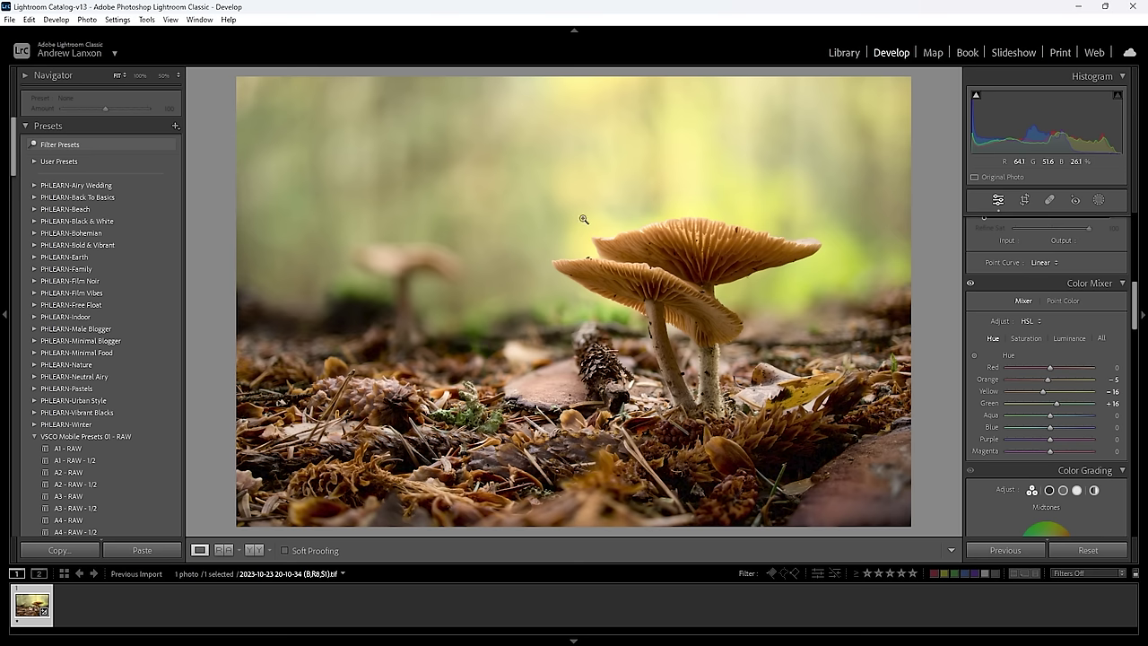
Step: Raise Orange luminance to +23 to brighten the mushroom caps
{"action": "left_click", "coordinate": [1069, 338]}
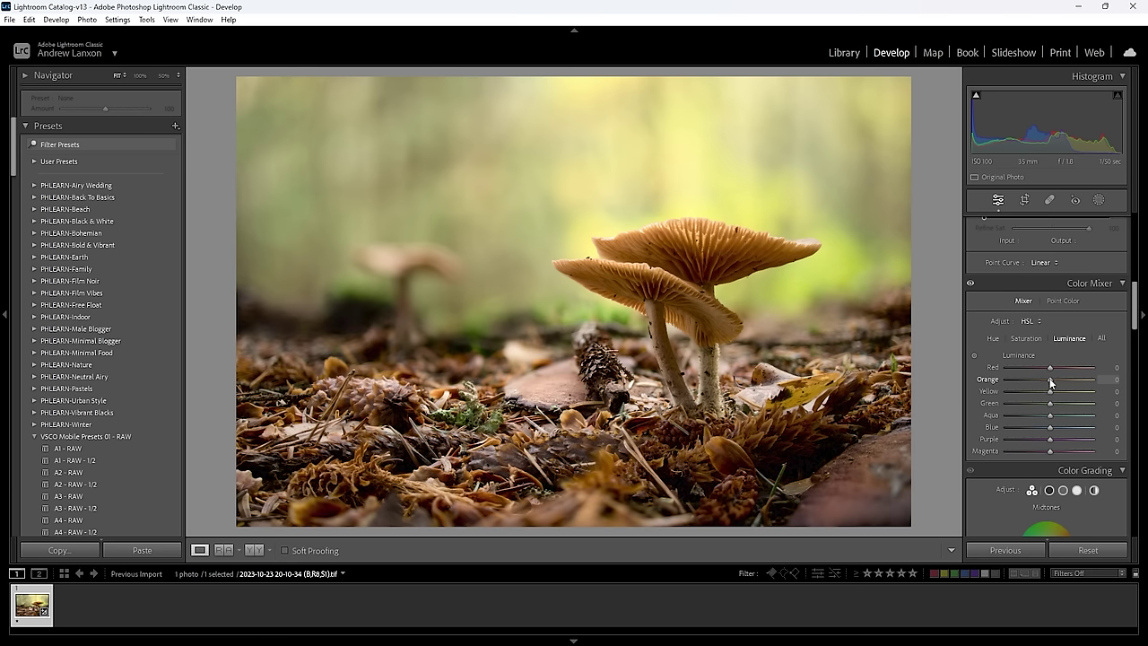
{"action": "left_click_drag", "start_coordinate": [1057, 383], "coordinate": [1062, 384]}
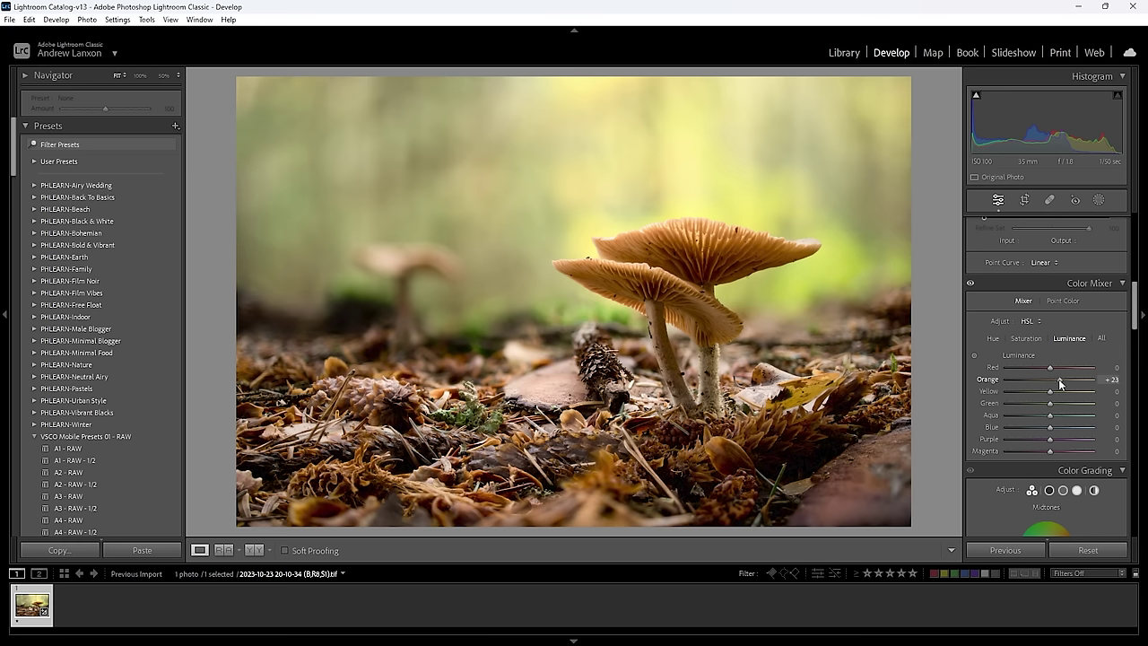
{"action": "left_click_drag", "start_coordinate": [1060, 383], "coordinate": [1042, 384]}
{"action": "left_click_drag", "start_coordinate": [1058, 380], "coordinate": [1060, 385]}
{"action": "scroll", "coordinate": [1121, 395], "scroll_direction": "up", "scroll_amount": 2}
{"action": "scroll", "coordinate": [1080, 359], "scroll_direction": "up", "scroll_amount": 6}
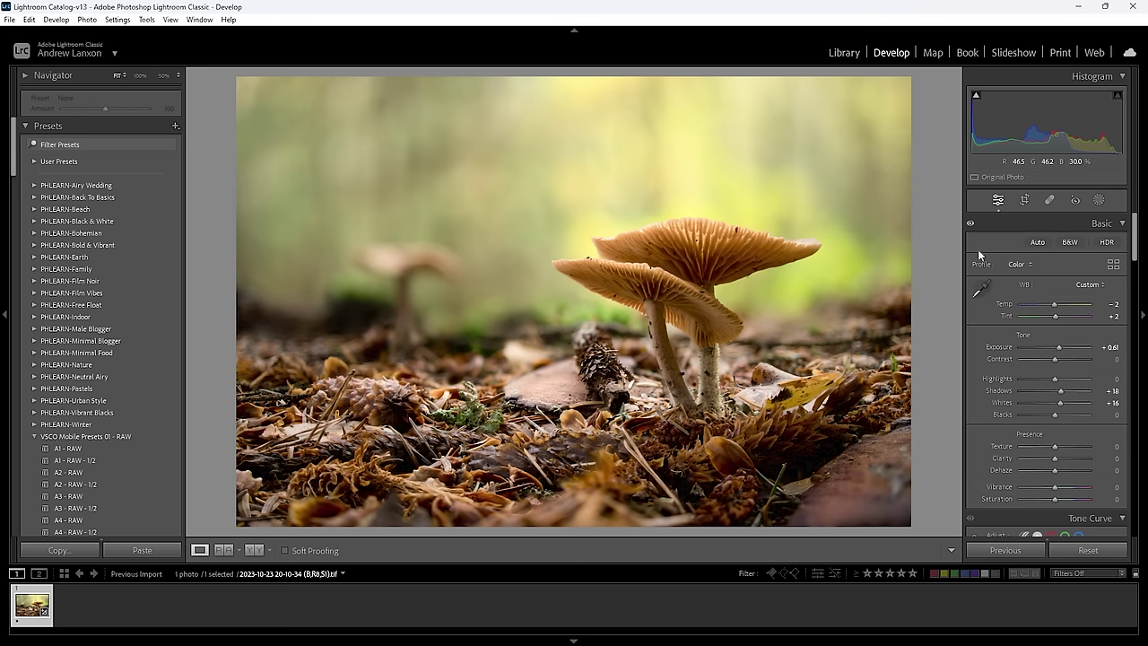
Step: Brush a mask over both mushroom caps and give it Exposure 0.23, Shadows 12, Whites 14
{"action": "left_click", "coordinate": [1099, 200]}
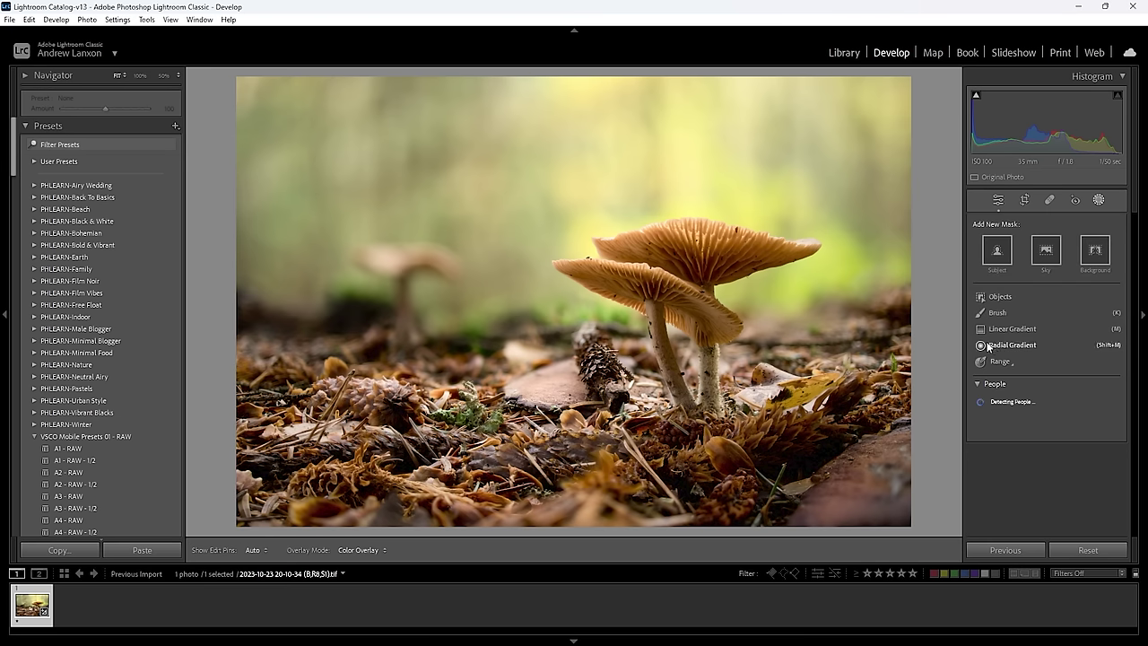
{"action": "left_click", "coordinate": [988, 311]}
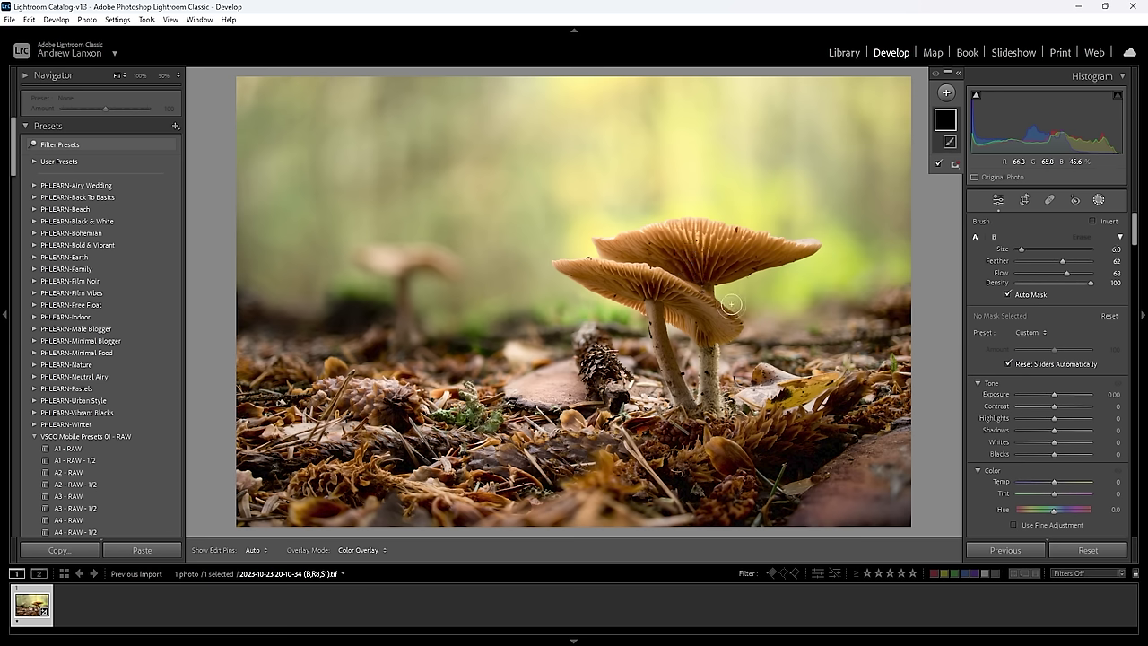
{"action": "key", "text": "alt"}
{"action": "key", "text": "h"}
{"action": "mouse_move", "coordinate": [632, 252]}
{"action": "left_mouse_down"}
{"action": "mouse_move", "coordinate": [617, 249]}
{"action": "mouse_move", "coordinate": [680, 235]}
{"action": "mouse_move", "coordinate": [670, 234]}
{"action": "mouse_move", "coordinate": [794, 252]}
{"action": "left_mouse_up"}
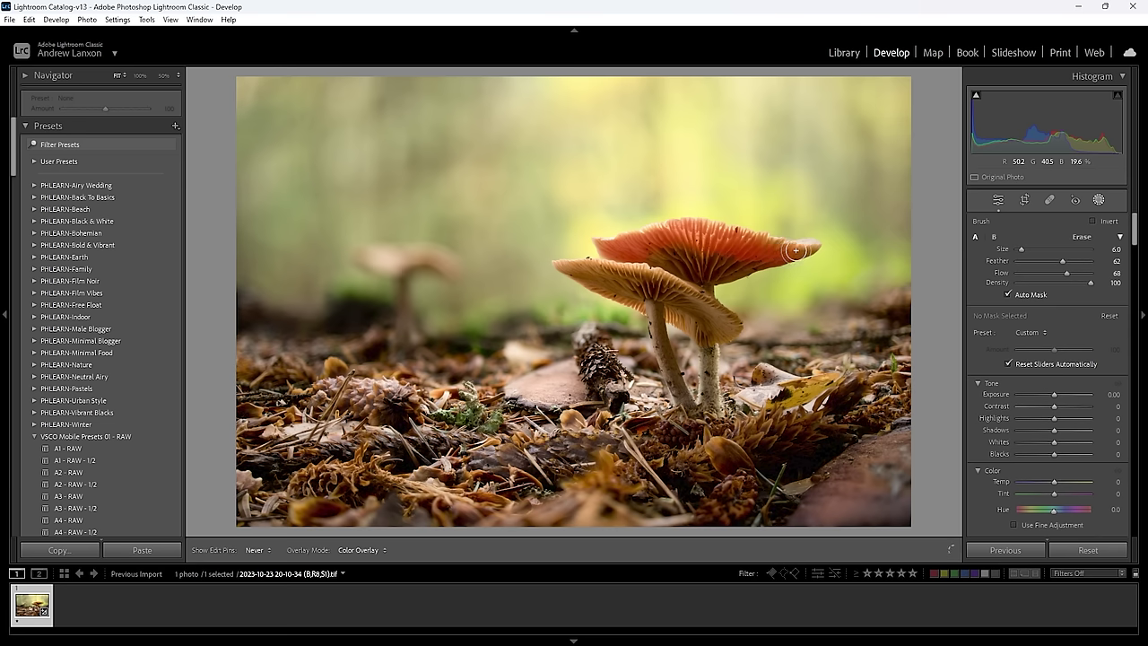
{"action": "key", "text": "h"}
{"action": "key", "text": "h"}
{"action": "mouse_move", "coordinate": [657, 288]}
{"action": "left_mouse_down"}
{"action": "mouse_move", "coordinate": [574, 274]}
{"action": "mouse_move", "coordinate": [646, 310]}
{"action": "left_mouse_up"}
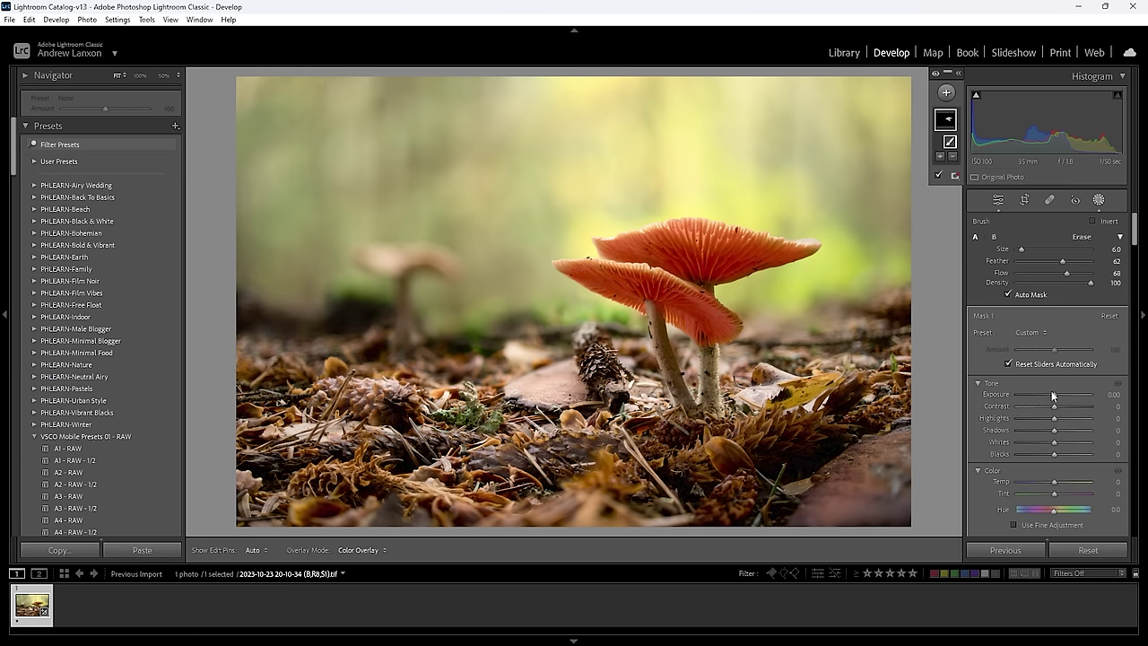
{"action": "left_click_drag", "start_coordinate": [1054, 391], "coordinate": [1058, 444]}
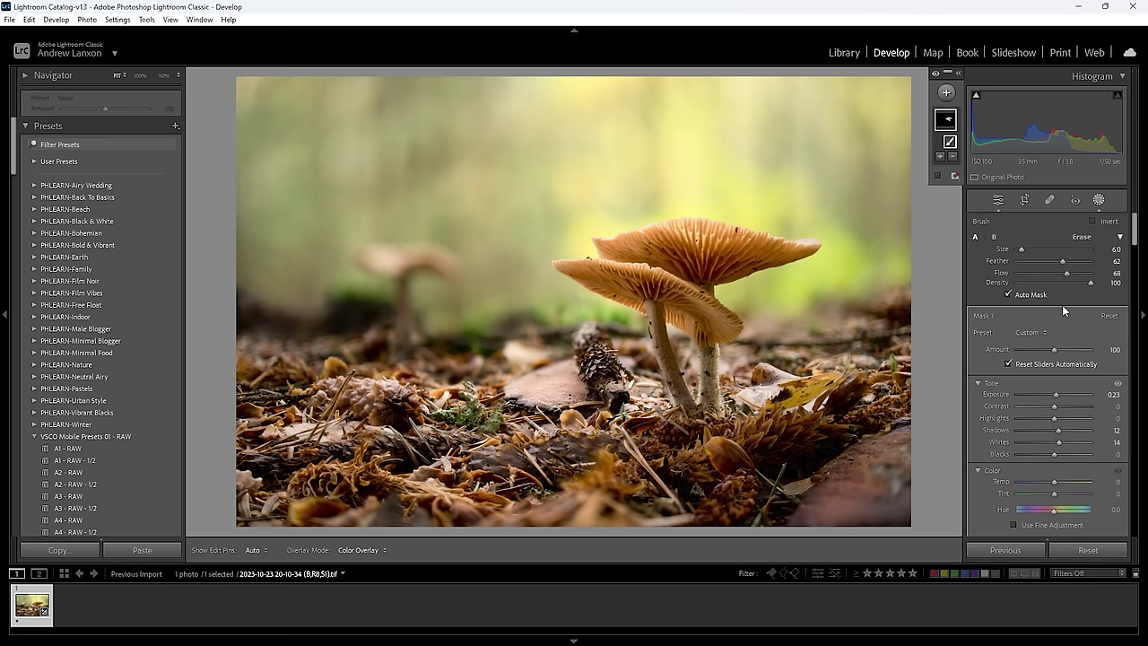
Step: Give the cap mask Texture 9 and Clarity 11, toggling it on and off to compare
{"action": "scroll", "coordinate": [1099, 350], "scroll_direction": "down", "scroll_amount": 6}
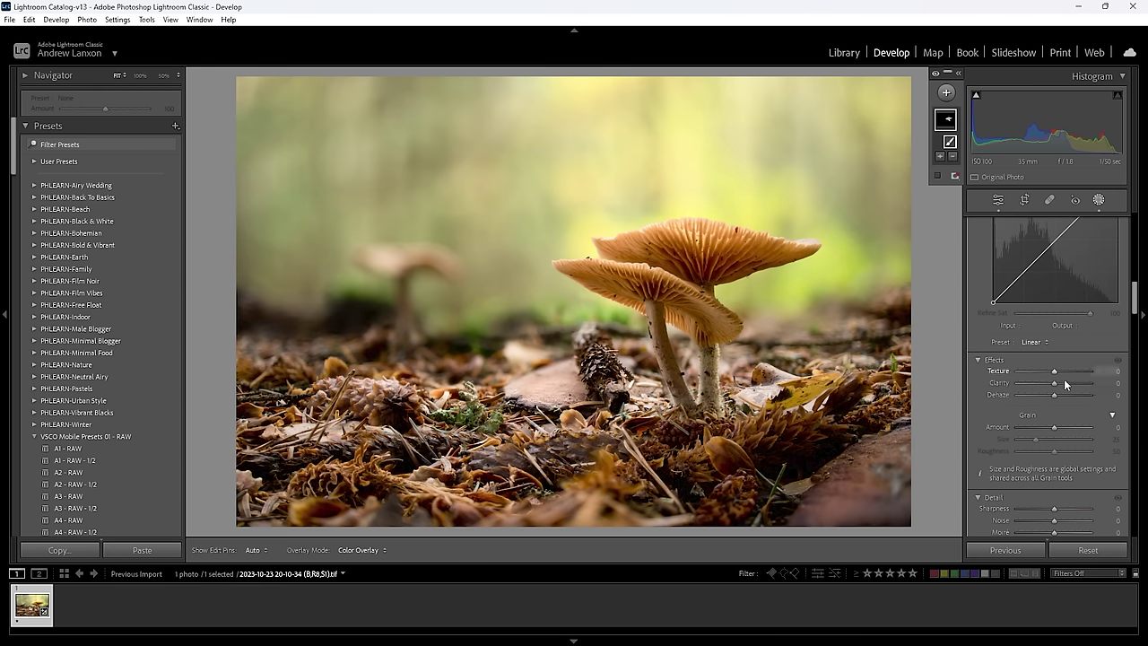
{"action": "scroll", "coordinate": [1053, 382], "scroll_direction": "up", "scroll_amount": 1}
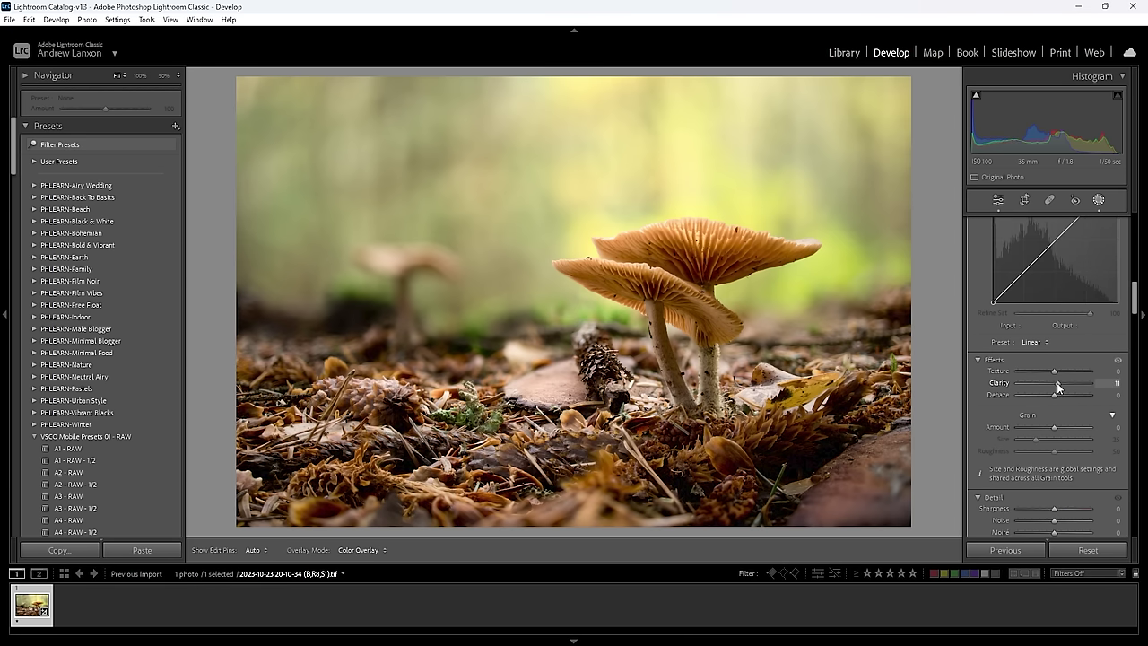
{"action": "scroll", "coordinate": [1055, 373], "scroll_direction": "up", "scroll_amount": 1}
{"action": "scroll", "coordinate": [1058, 378], "scroll_direction": "up", "scroll_amount": 2}
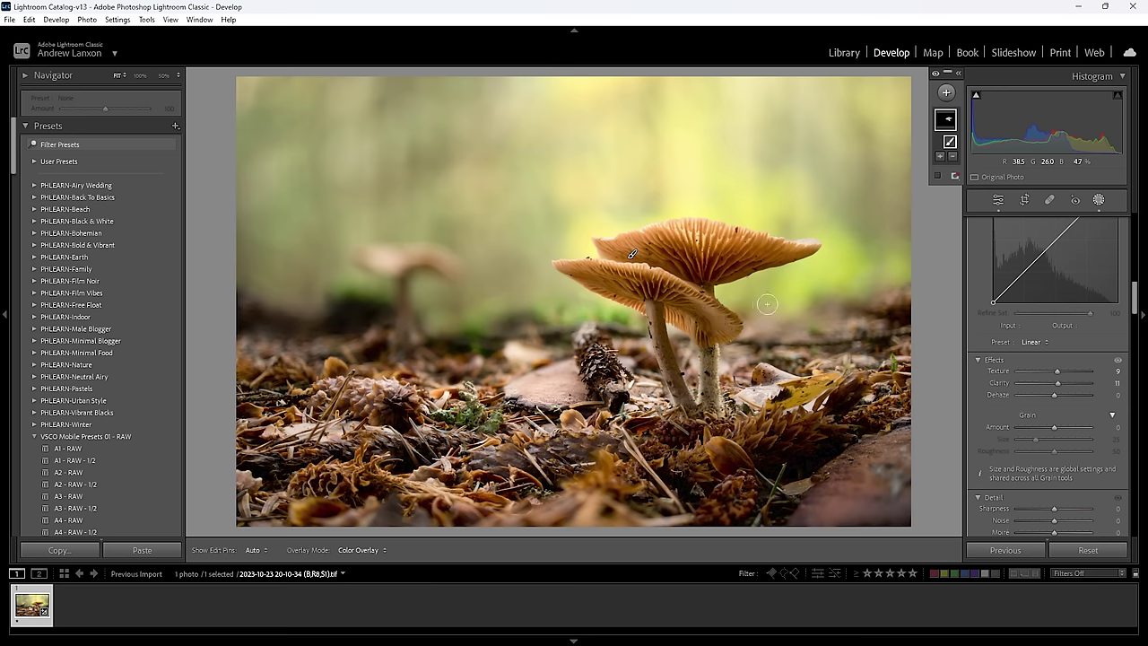
{"action": "scroll", "coordinate": [1088, 233], "scroll_direction": "up", "scroll_amount": 10}
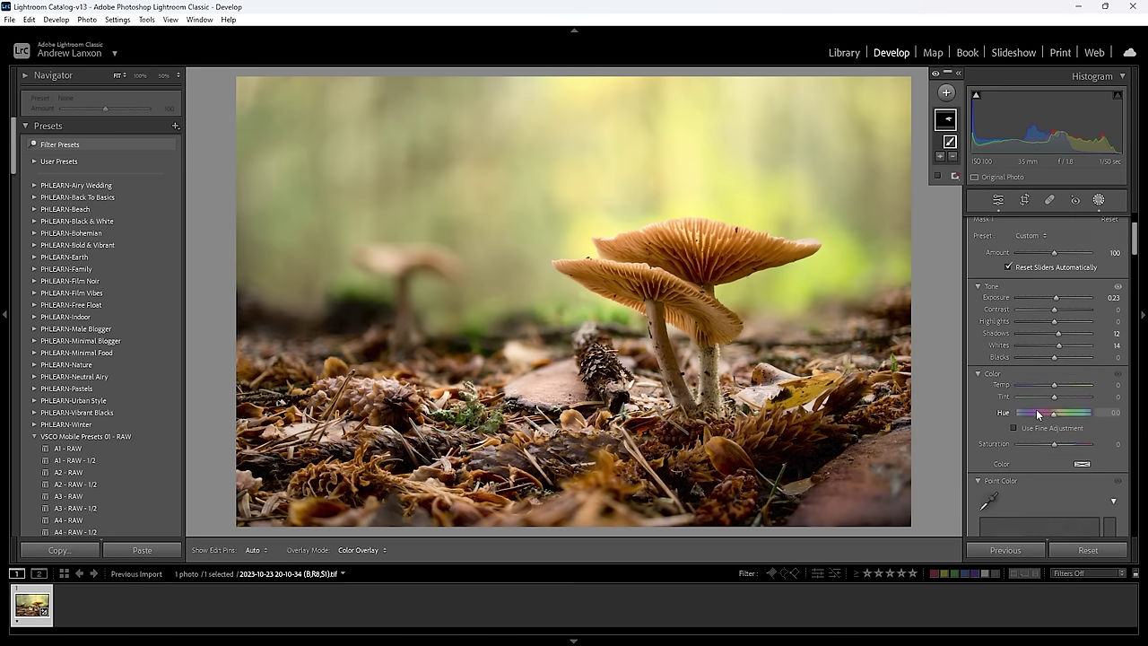
{"action": "left_click", "coordinate": [936, 74]}
{"action": "left_click", "coordinate": [935, 74]}
{"action": "left_click", "coordinate": [935, 74]}
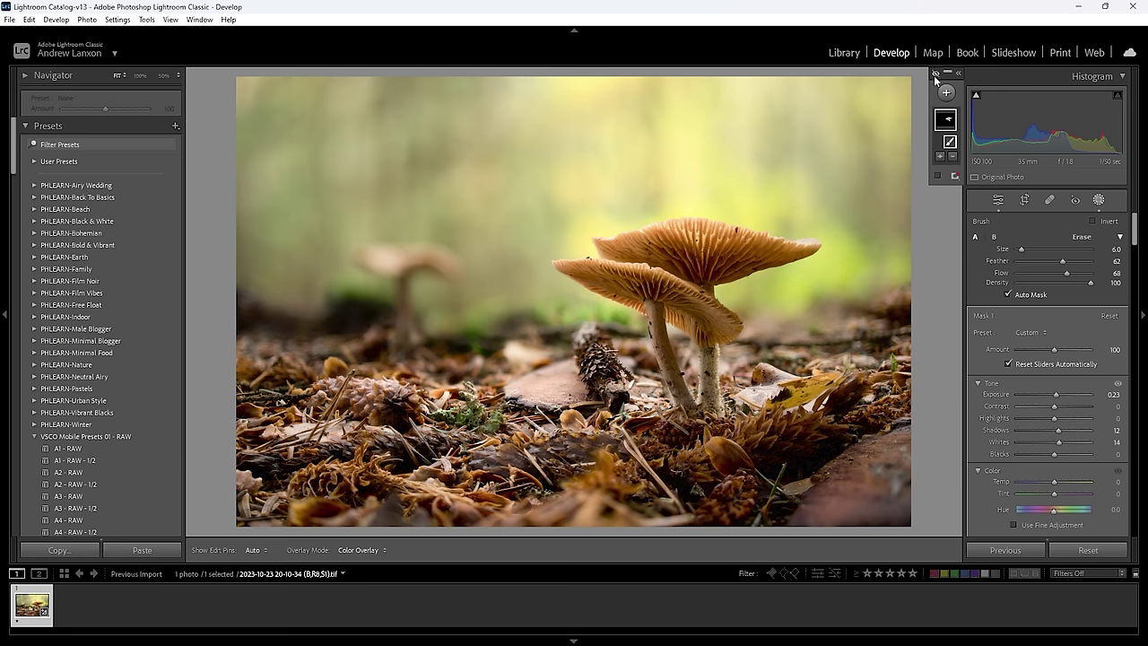
{"action": "left_click", "coordinate": [934, 75]}
{"action": "left_click", "coordinate": [934, 75]}
{"action": "left_click", "coordinate": [934, 75]}
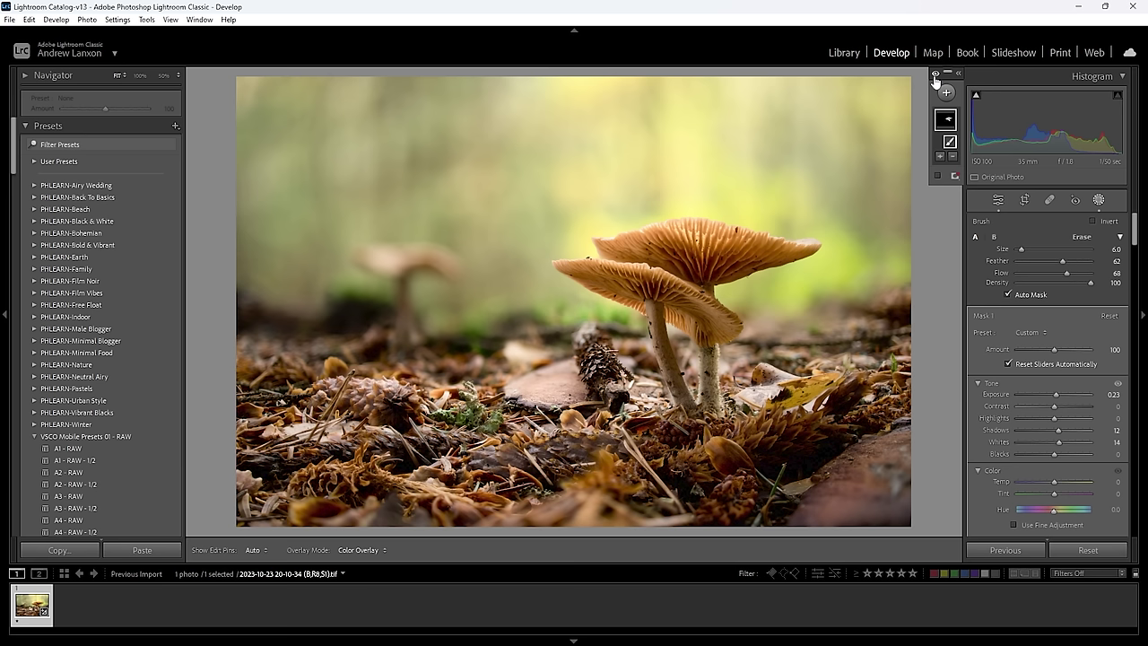
{"action": "left_click", "coordinate": [934, 76]}
{"action": "left_click", "coordinate": [935, 75]}
{"action": "left_click", "coordinate": [934, 75]}
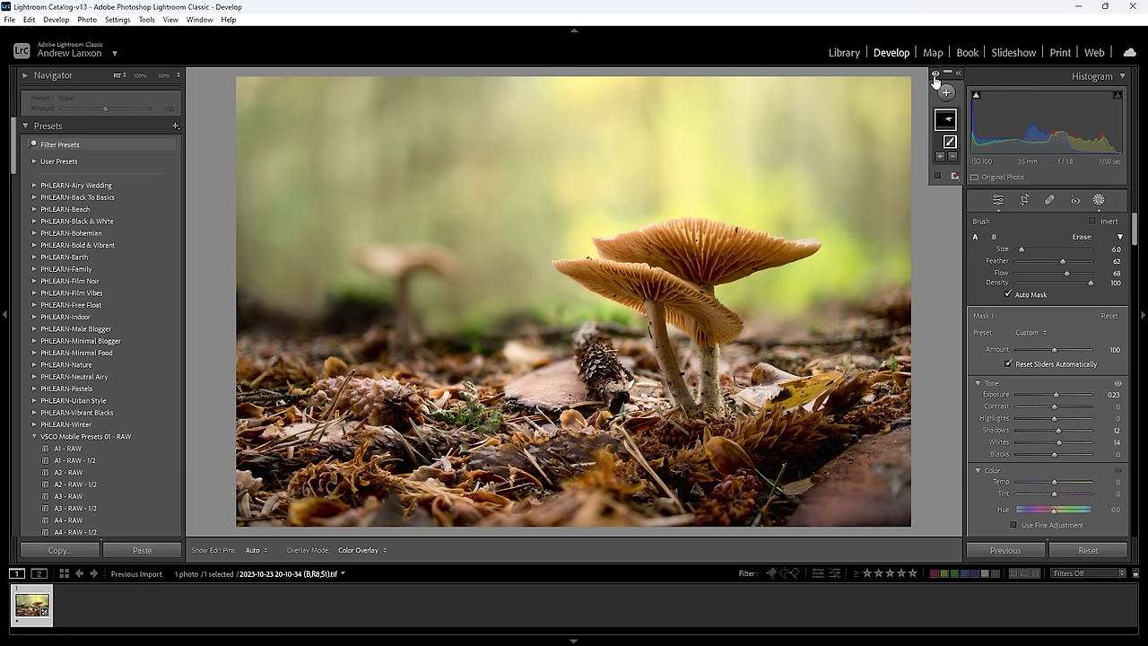
{"action": "left_click", "coordinate": [935, 76]}
{"action": "left_click", "coordinate": [934, 76]}
{"action": "left_click", "coordinate": [934, 76]}
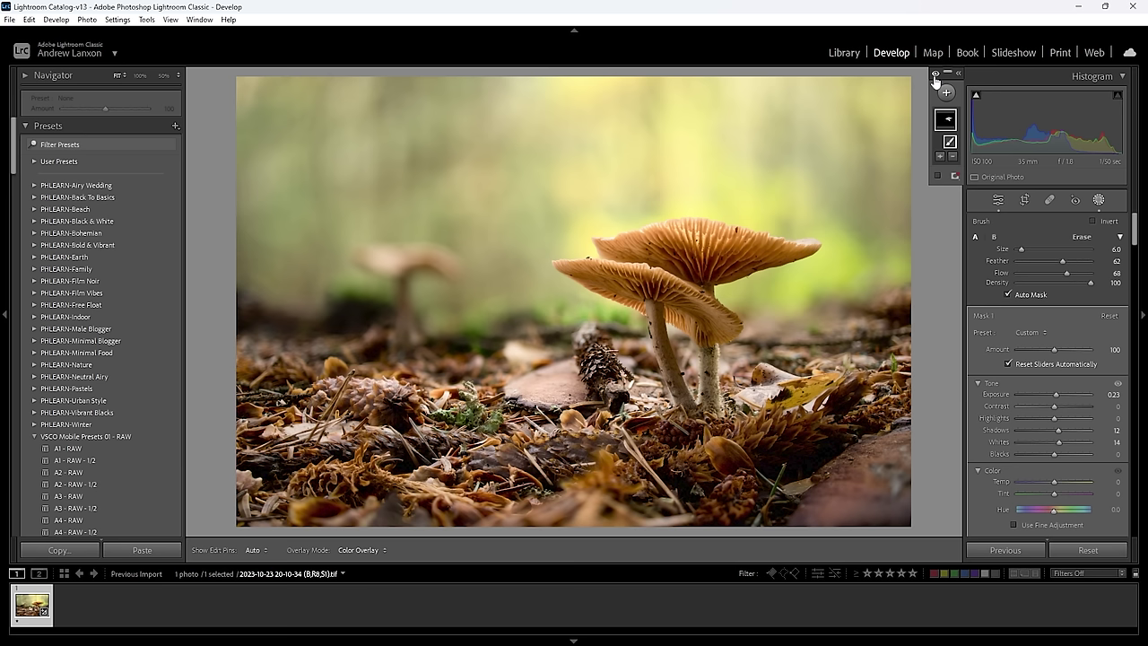
Step: Do a final before/after check, then add a second brush mask, Mask 2, for the stems
{"action": "left_click", "coordinate": [934, 75]}
{"action": "left_click", "coordinate": [935, 76]}
{"action": "left_click", "coordinate": [934, 75]}
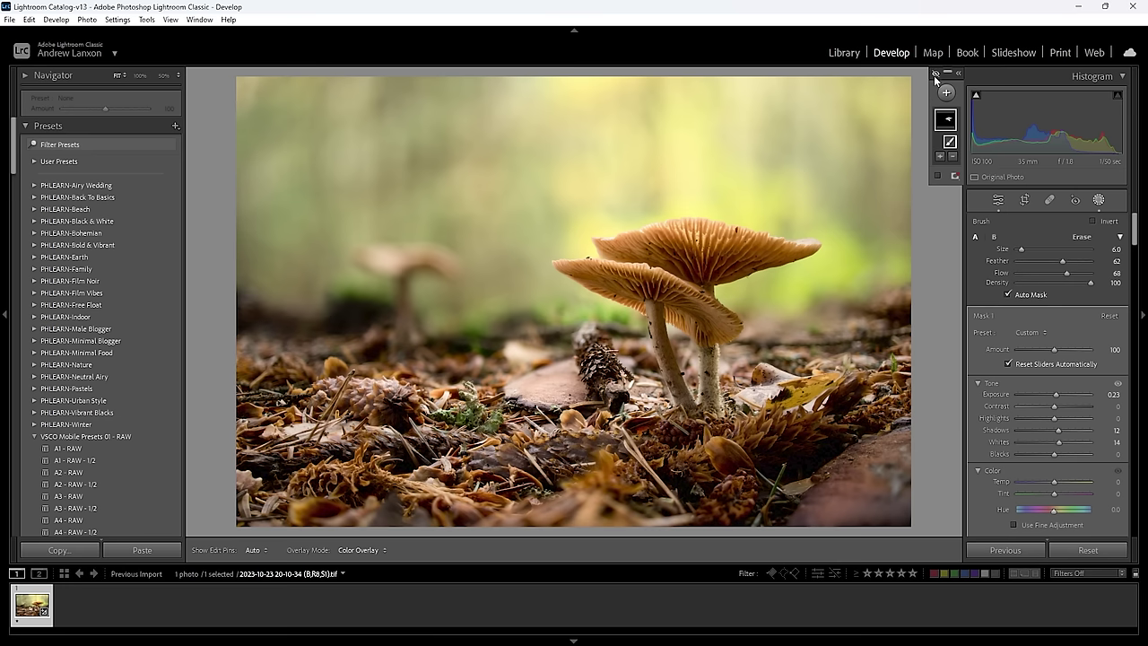
{"action": "left_click", "coordinate": [935, 75]}
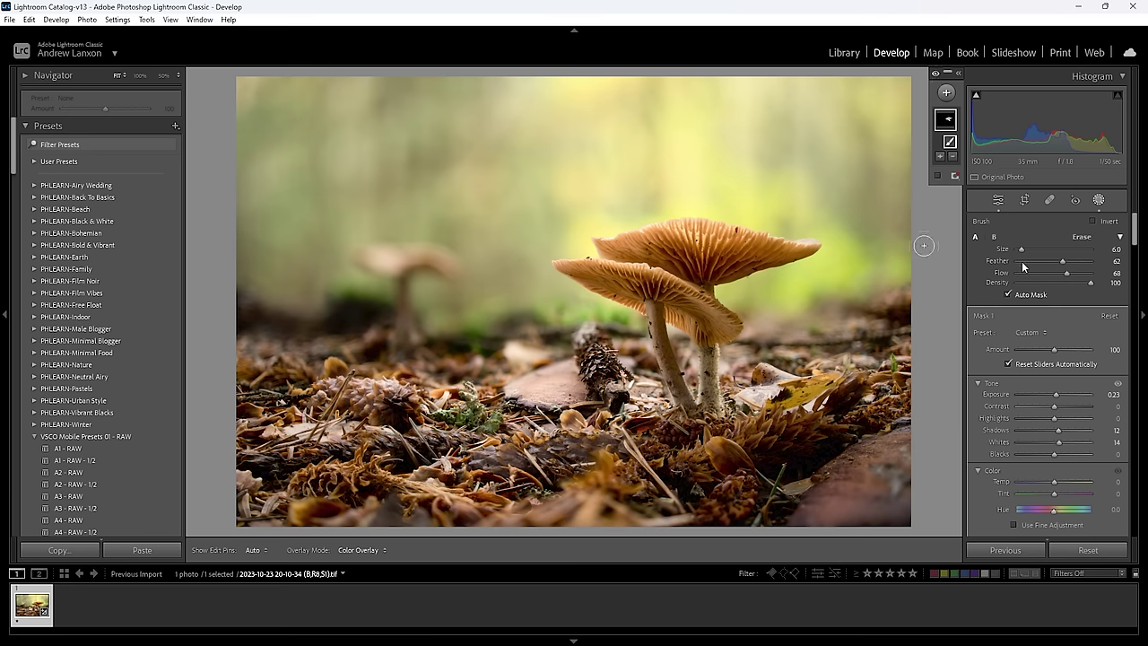
{"action": "left_click", "coordinate": [946, 92]}
{"action": "left_click", "coordinate": [977, 219]}
Step: Paint a size-3 Brush mask over the mushroom stems and raise its Exposure to +0.50
{"action": "mouse_move", "coordinate": [655, 332]}
{"action": "left_mouse_down"}
{"action": "mouse_move", "coordinate": [649, 304]}
{"action": "mouse_move", "coordinate": [661, 358]}
{"action": "mouse_move", "coordinate": [686, 408]}
{"action": "mouse_move", "coordinate": [672, 372]}
{"action": "left_mouse_up"}
{"action": "key", "text": "h"}
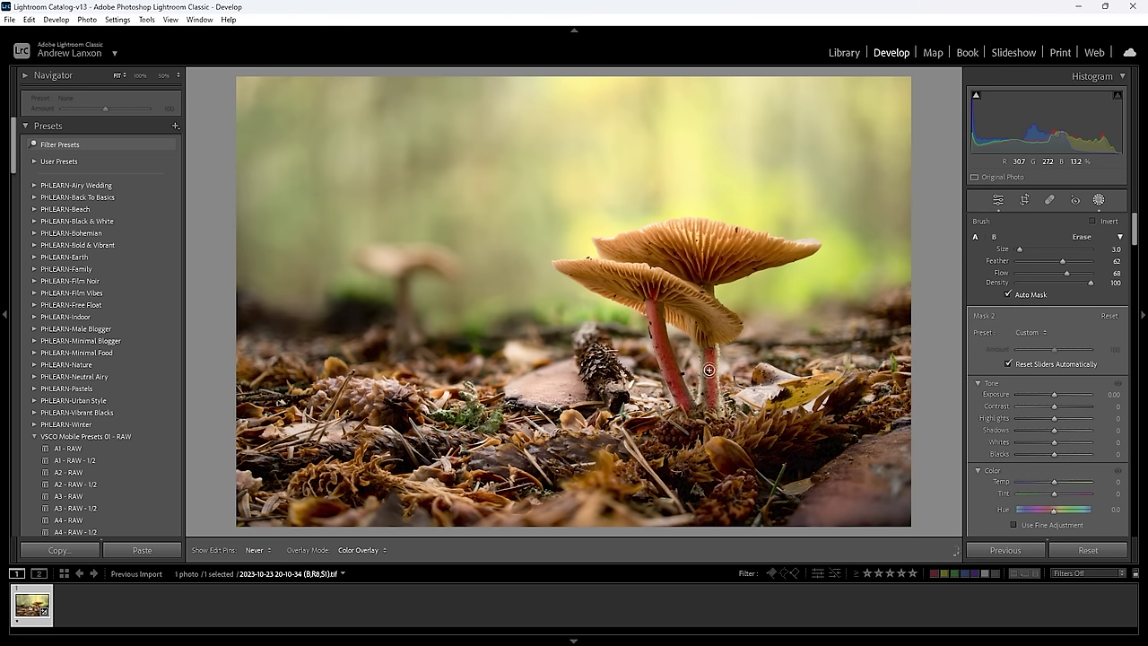
{"action": "key", "text": "h"}
{"action": "left_click_drag", "start_coordinate": [1054, 395], "coordinate": [1059, 395]}
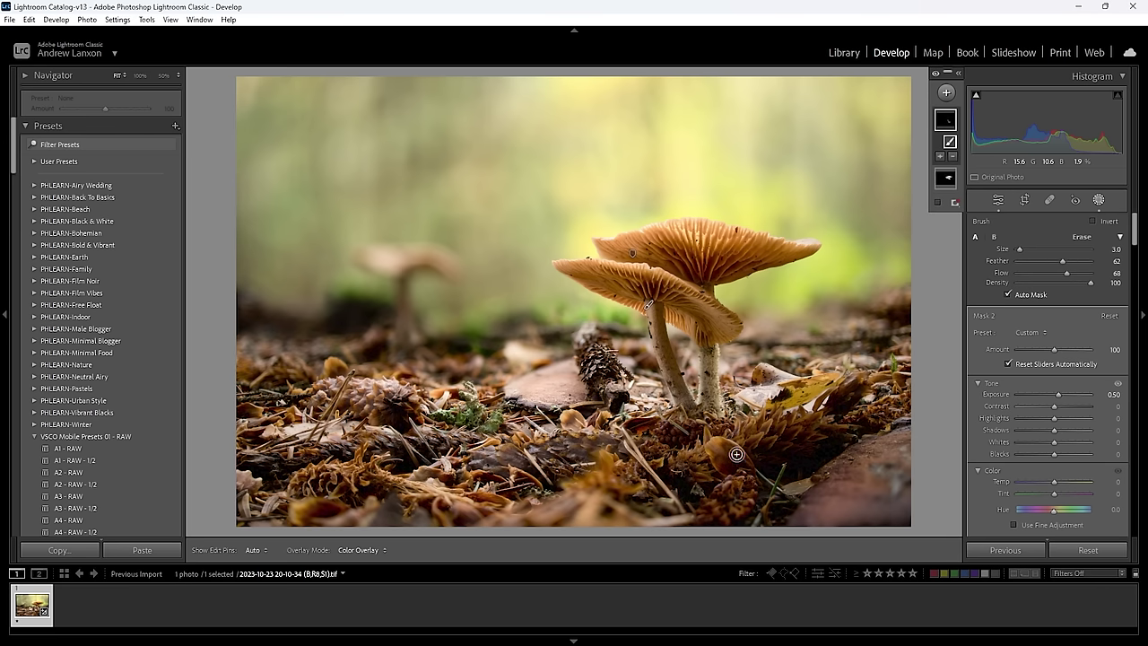
{"action": "key", "text": "h"}
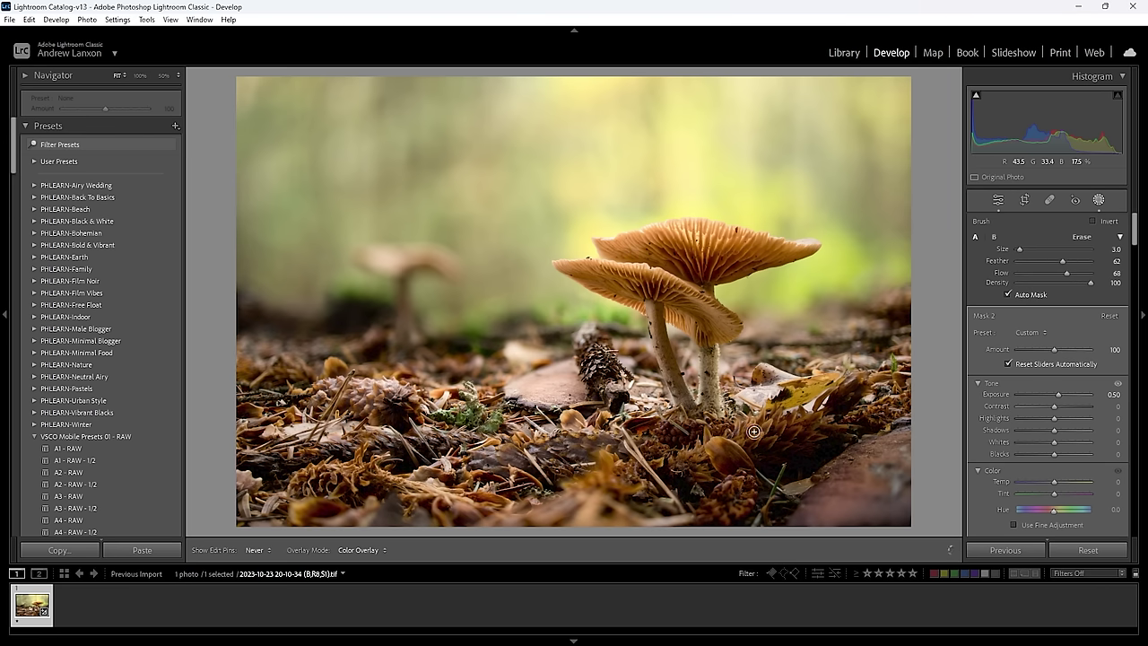
{"action": "key", "text": "h"}
{"action": "key", "text": "h"}
{"action": "key", "text": "h"}
{"action": "key", "text": "h"}
{"action": "key", "text": "h"}
{"action": "key", "text": "h"}
{"action": "key", "text": "h"}
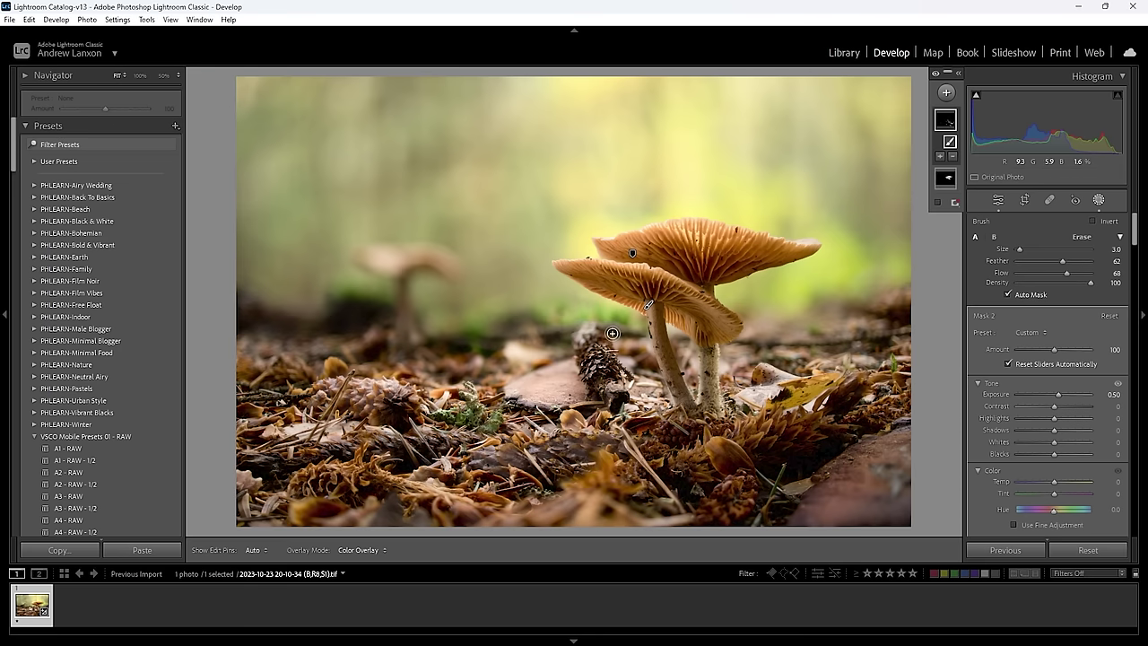
Step: Leave masking, compare the edit against the before version, and scroll to Color Grading
{"action": "left_click", "coordinate": [1098, 203]}
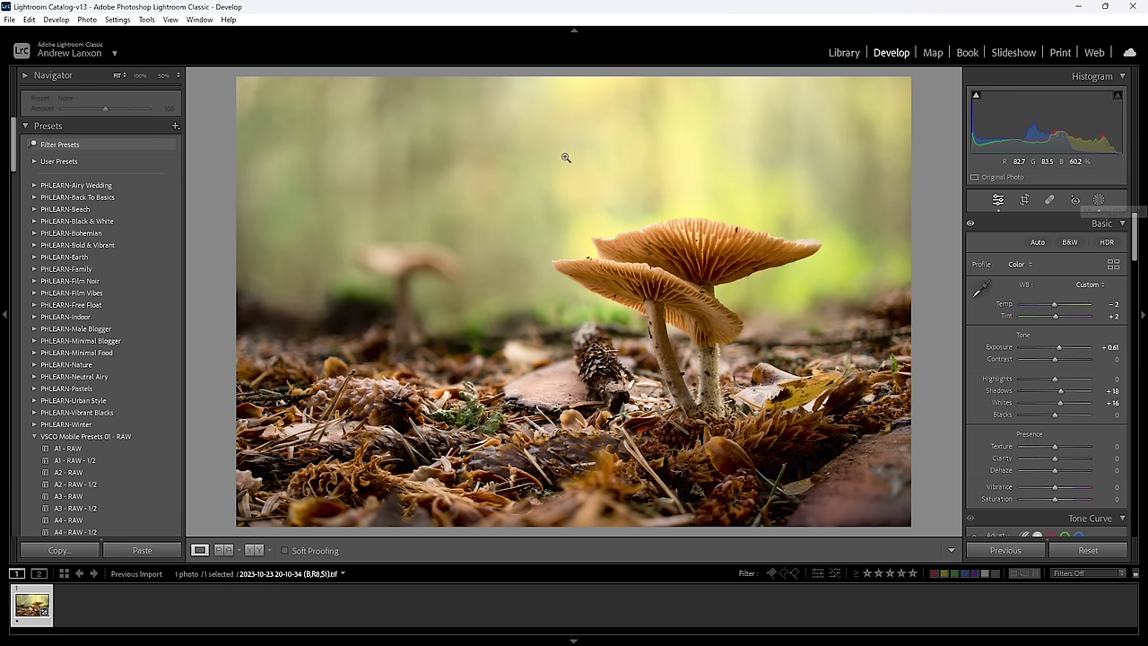
{"action": "key", "text": "backslash"}
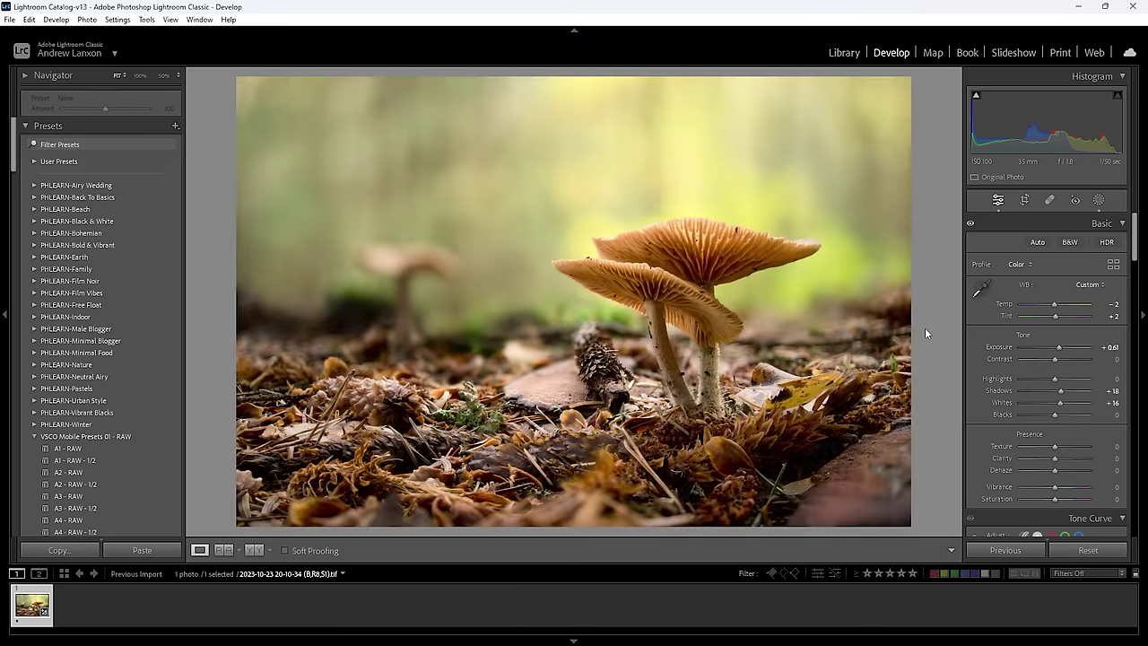
{"action": "key", "text": "backslash"}
{"action": "scroll", "coordinate": [1010, 353], "scroll_direction": "down", "scroll_amount": 10}
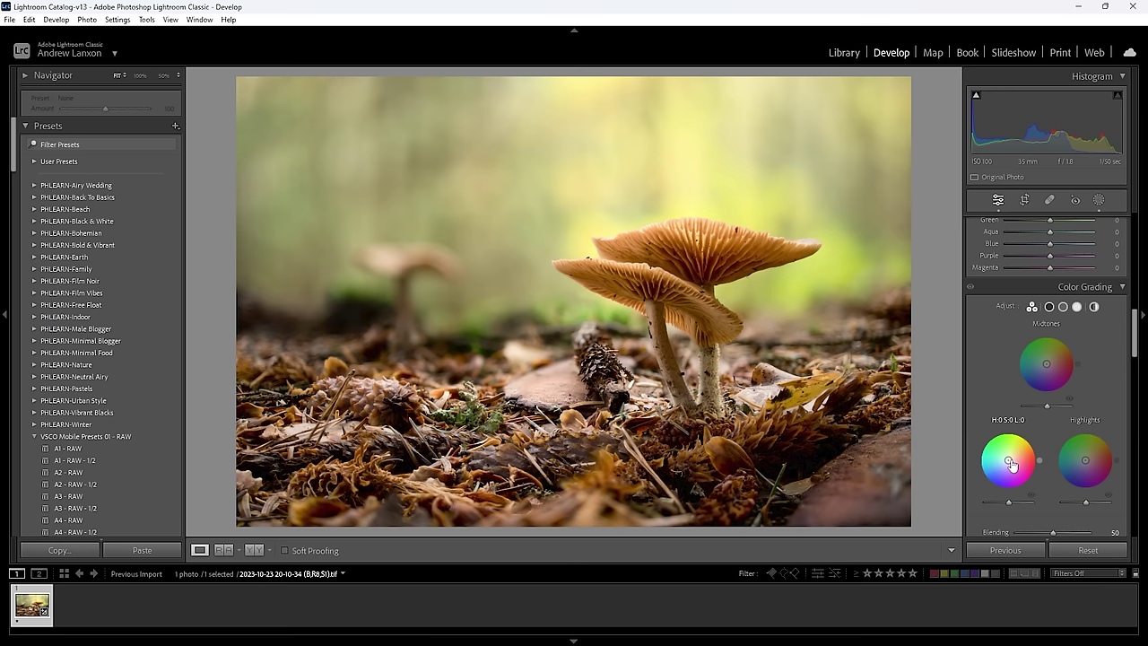
Step: Tint the shadows blue-purple (hue 243) and the highlights warm orange (hue 48, saturation 11)
{"action": "left_click", "coordinate": [1049, 306]}
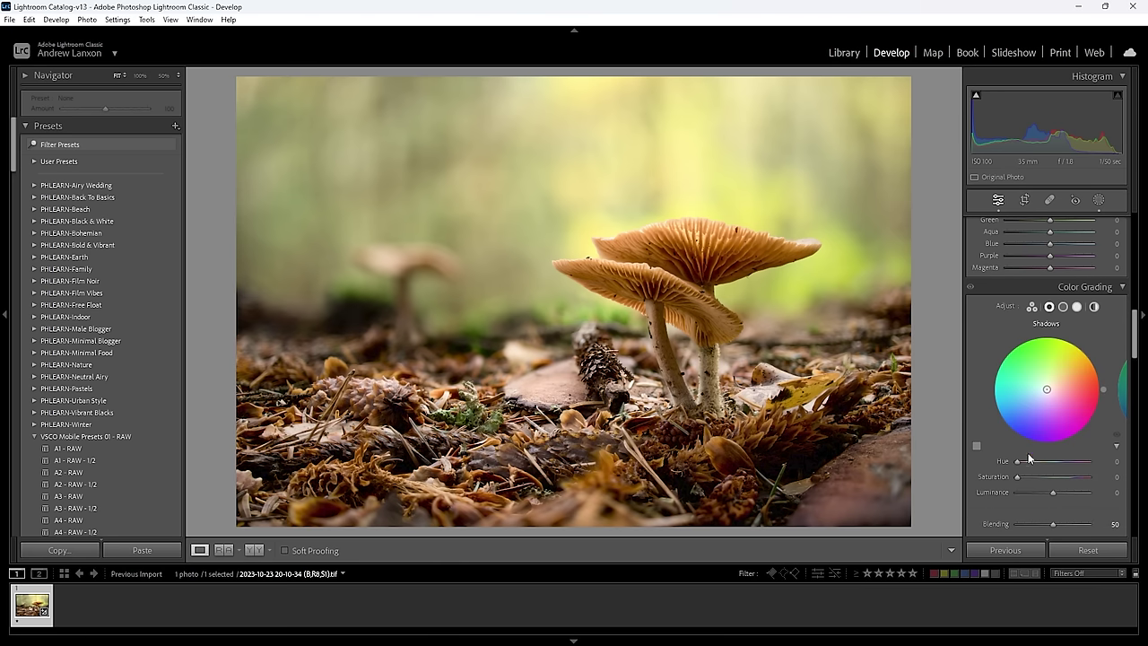
{"action": "mouse_move", "coordinate": [1029, 466]}
{"action": "left_mouse_down"}
{"action": "mouse_move", "coordinate": [1067, 468]}
{"action": "mouse_move", "coordinate": [1029, 479]}
{"action": "left_mouse_up"}
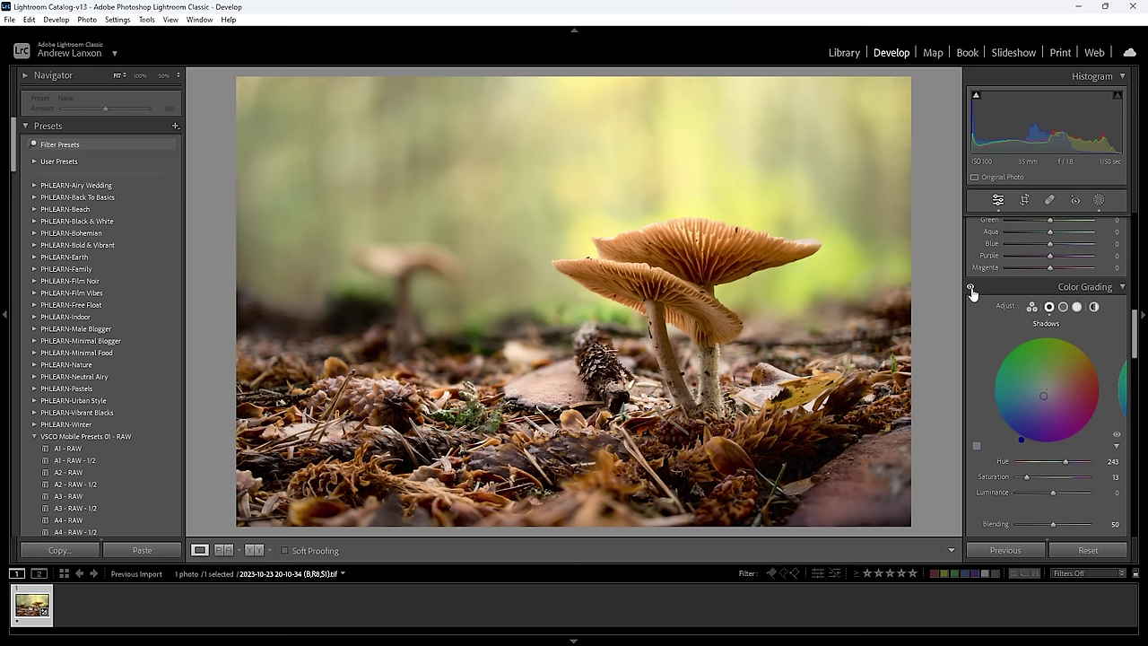
{"action": "left_click", "coordinate": [1077, 306]}
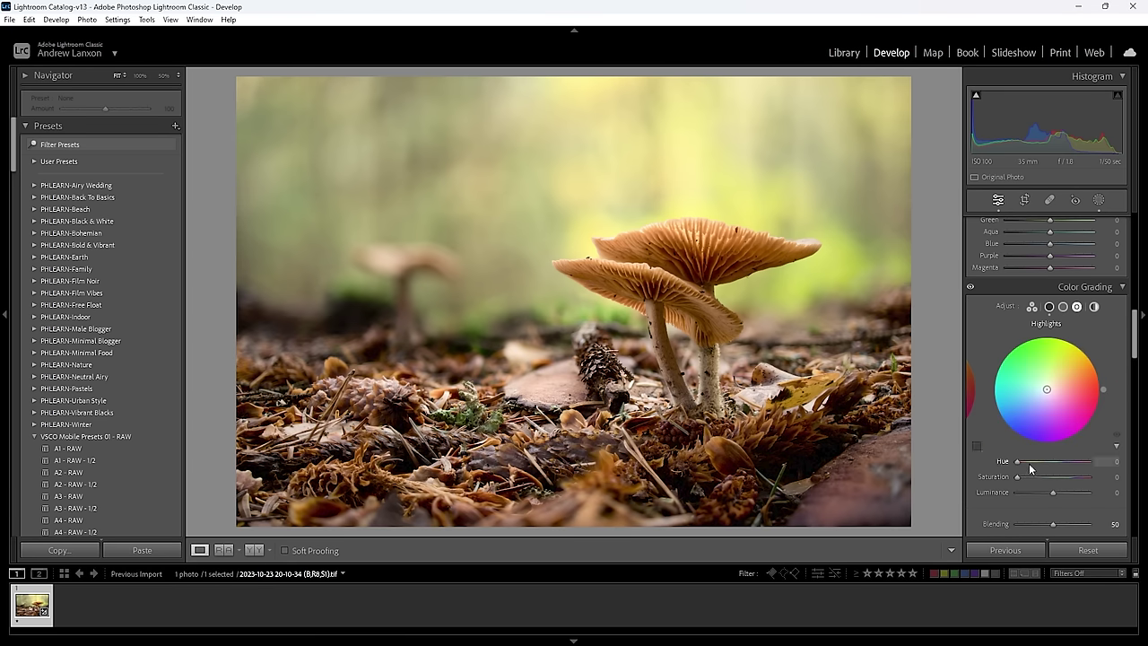
{"action": "mouse_move", "coordinate": [1029, 465]}
{"action": "left_mouse_down"}
{"action": "mouse_move", "coordinate": [1027, 481]}
{"action": "mouse_move", "coordinate": [1027, 461]}
{"action": "left_mouse_up"}
Step: Set the shadow saturation to 10, toggling colour grading on and off to compare
{"action": "left_click", "coordinate": [971, 288]}
{"action": "left_click", "coordinate": [1049, 306]}
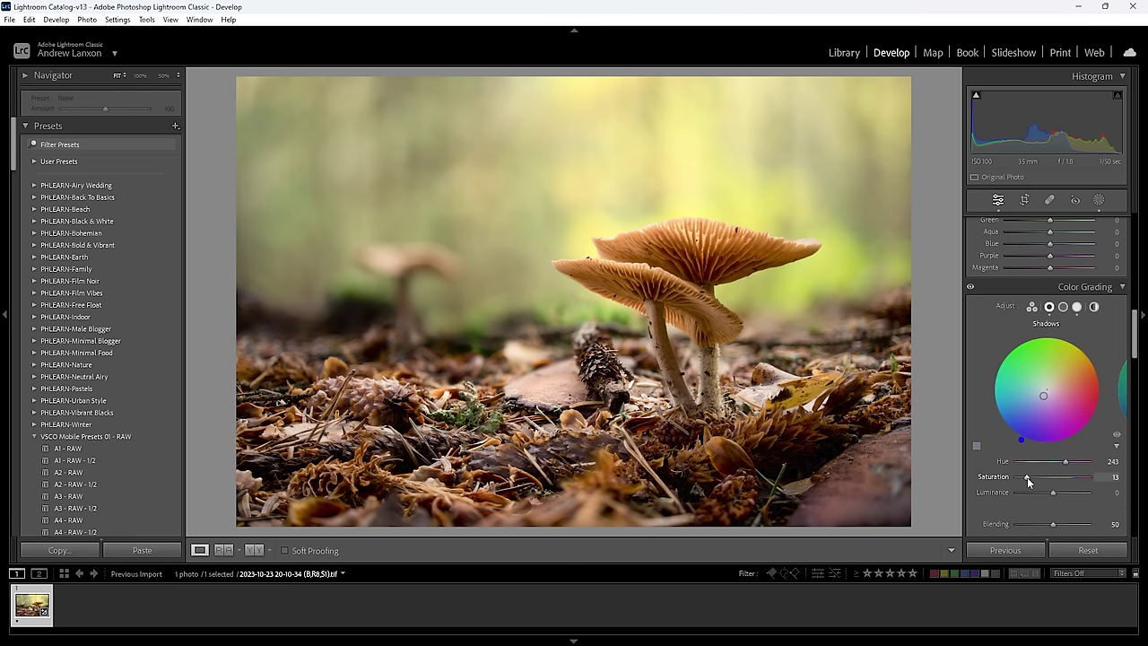
{"action": "left_click_drag", "start_coordinate": [1028, 482], "coordinate": [1026, 483]}
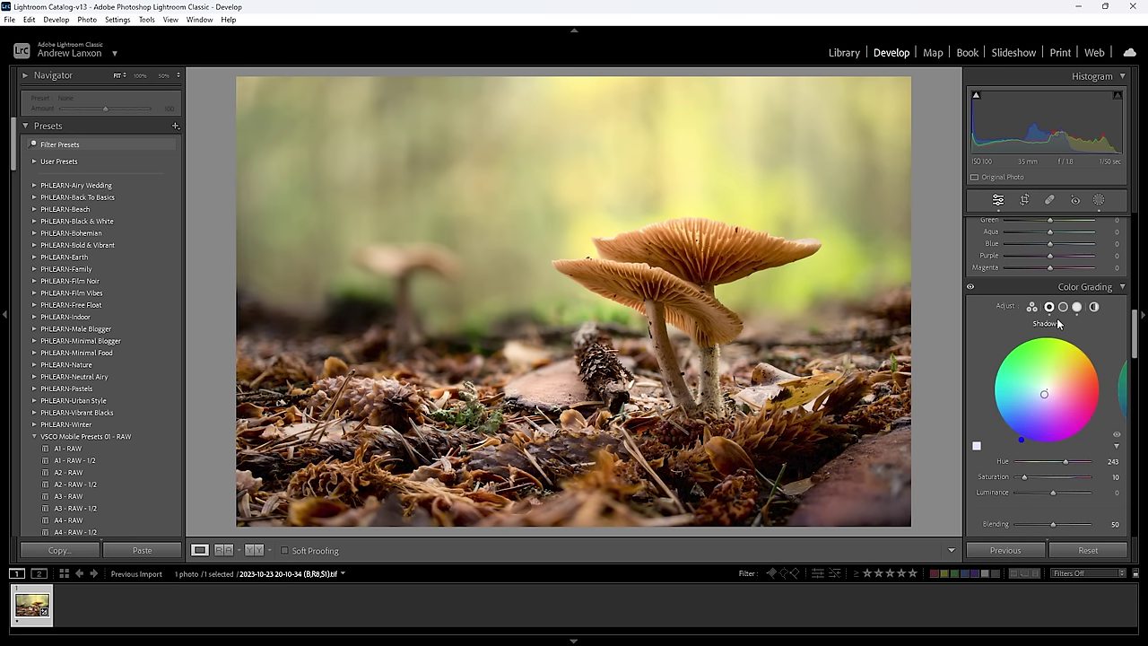
{"action": "left_click", "coordinate": [970, 288]}
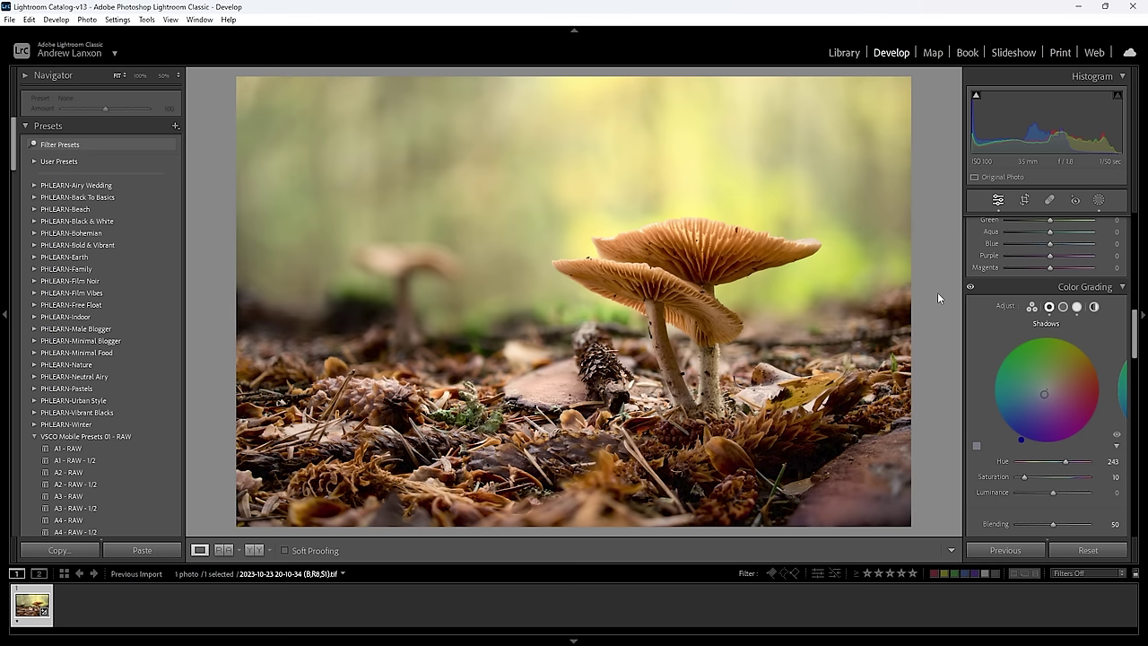
{"action": "key", "text": "backslash"}
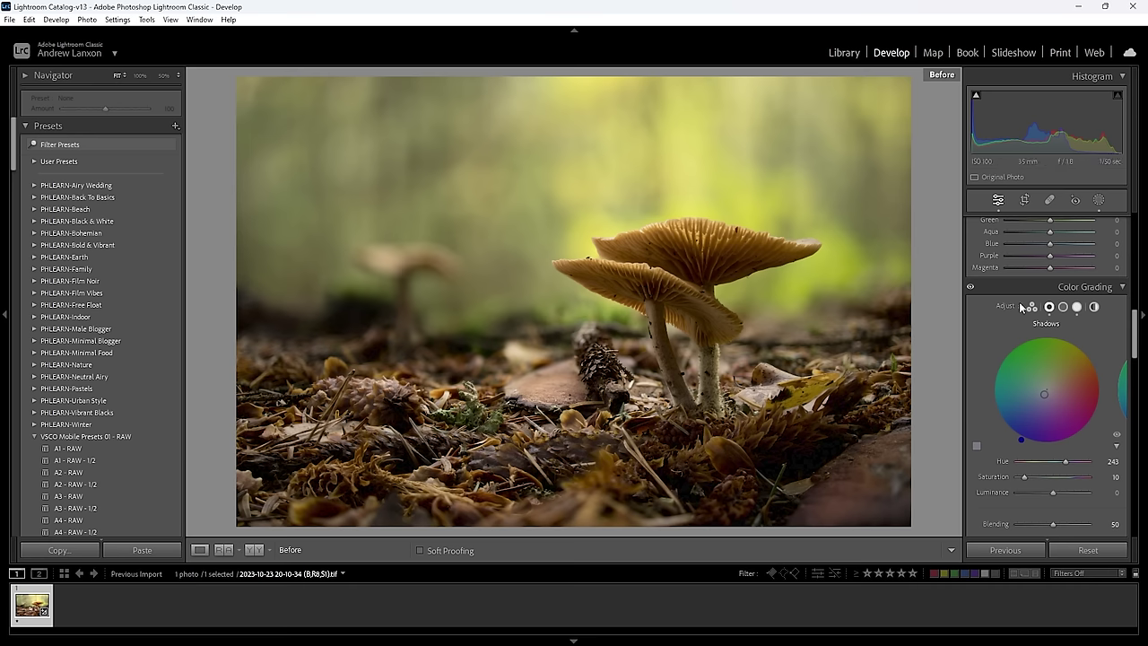
{"action": "key", "text": "backslash"}
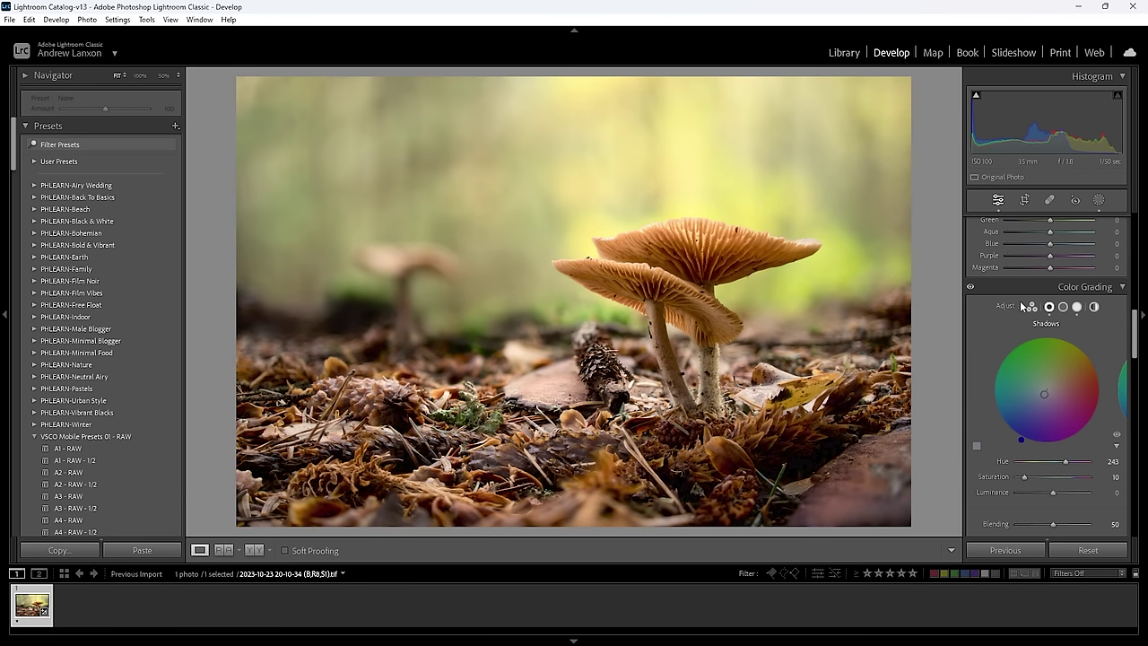